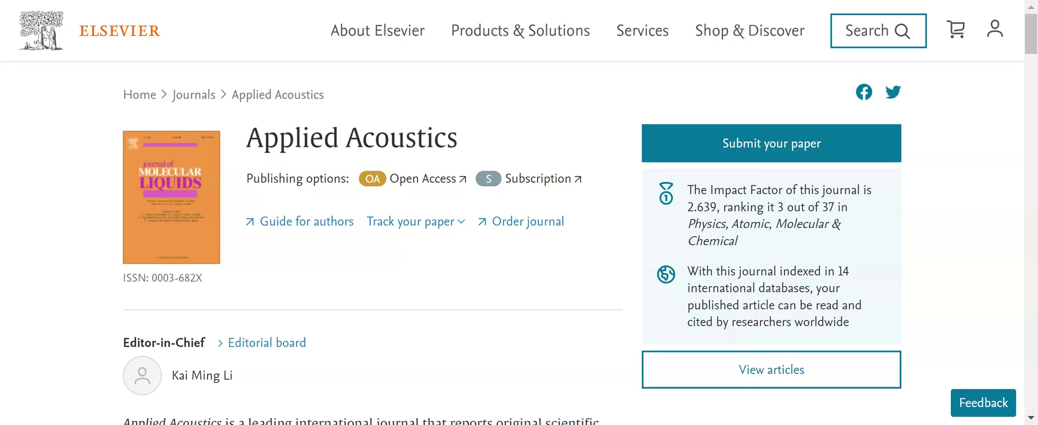
- Begin a new Applied Acoustics manuscript with article type Research Paper and proceed
left_click(761, 149)
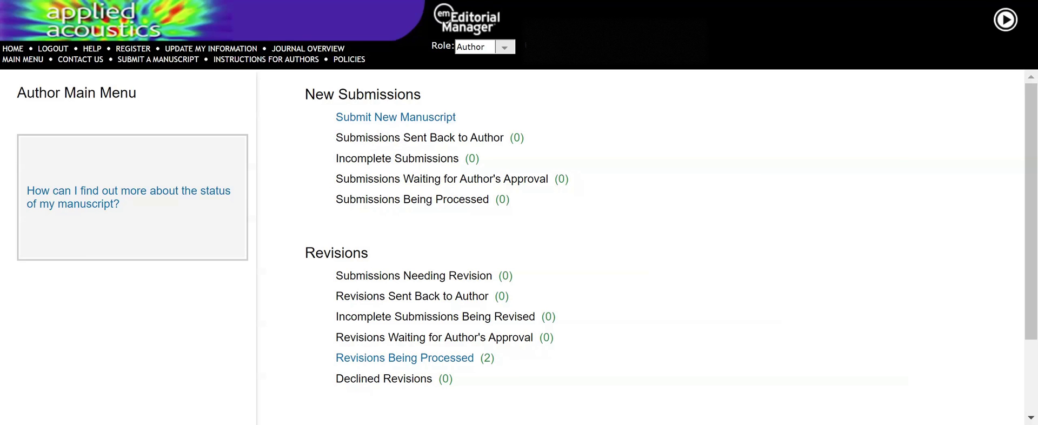
left_click(388, 120)
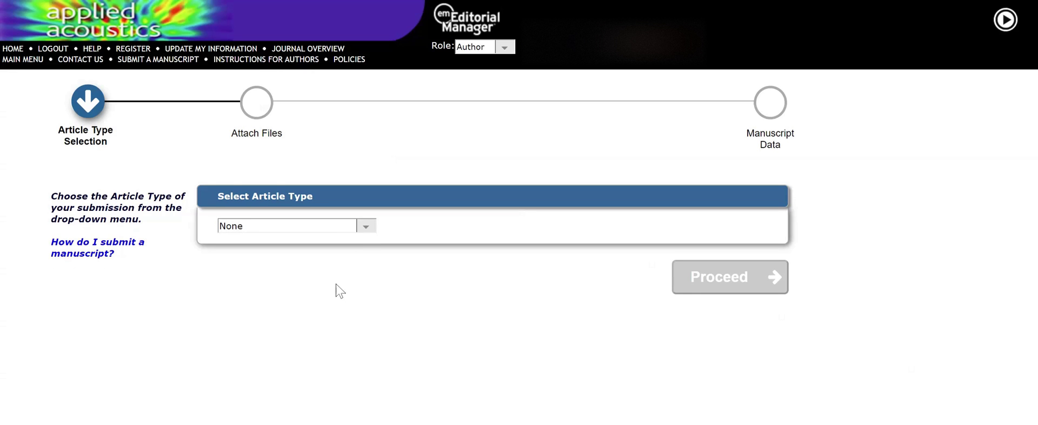
left_click(365, 227)
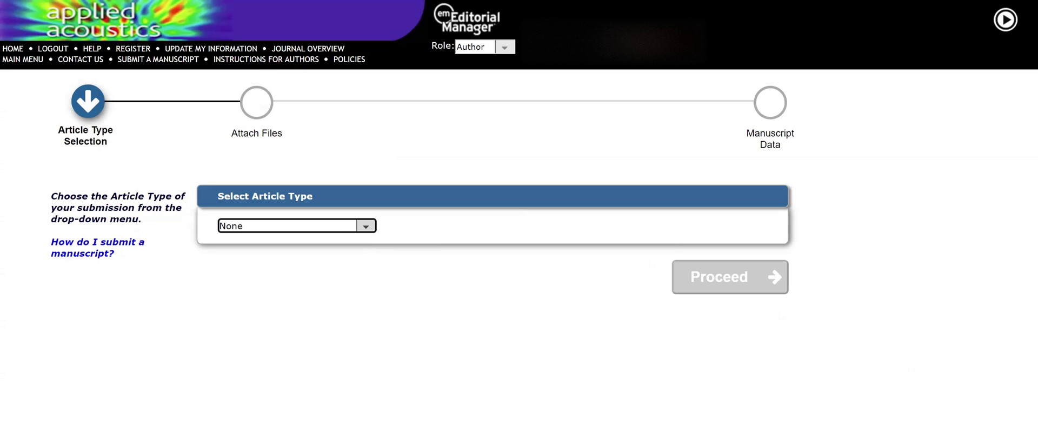
key("Down")
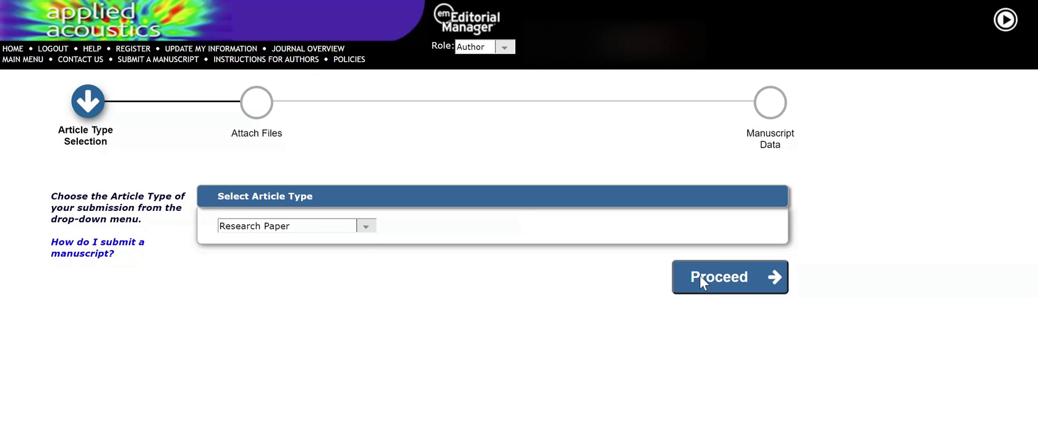
left_click(701, 281)
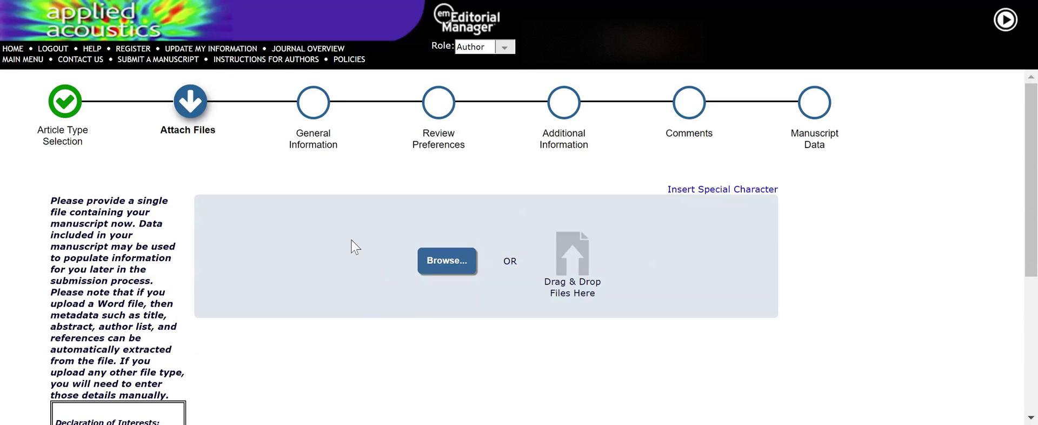
scroll(355, 247, "down", 3)
scroll(355, 246, "up", 2)
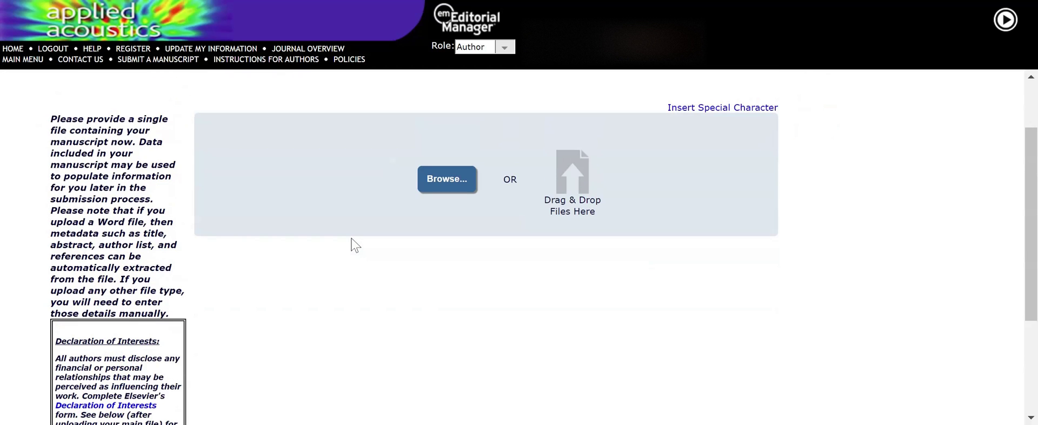
scroll(355, 245, "up", 1)
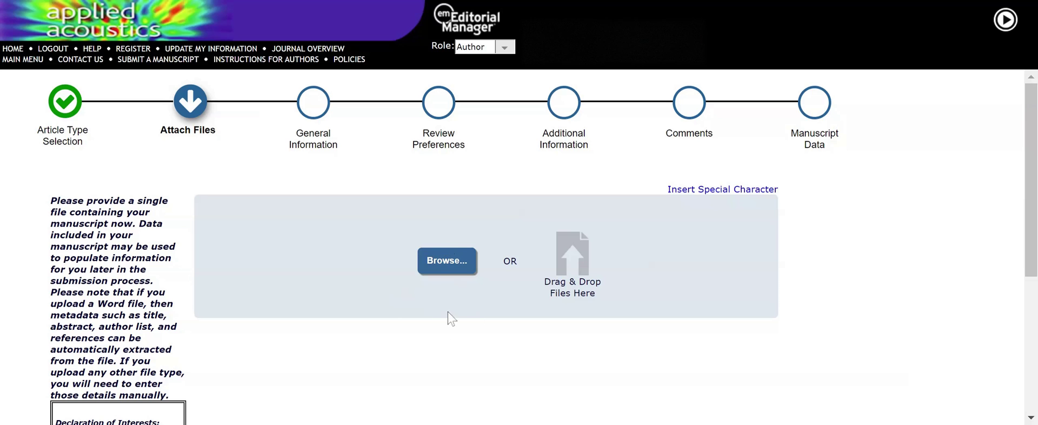
- Upload Wide-body Aircraft (Copy).zip and wait until all 3.7 MB are uploaded
left_click(450, 268)
scroll(508, 333, "down", 2)
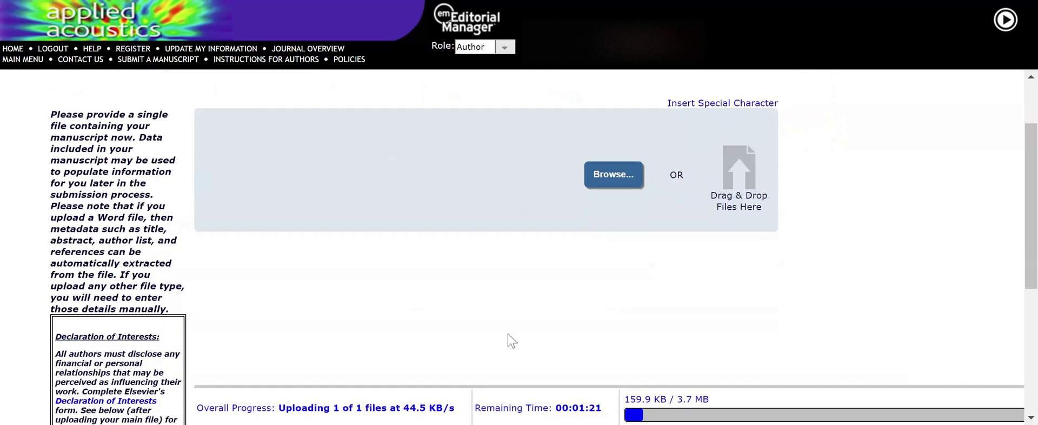
scroll(507, 333, "down", 2)
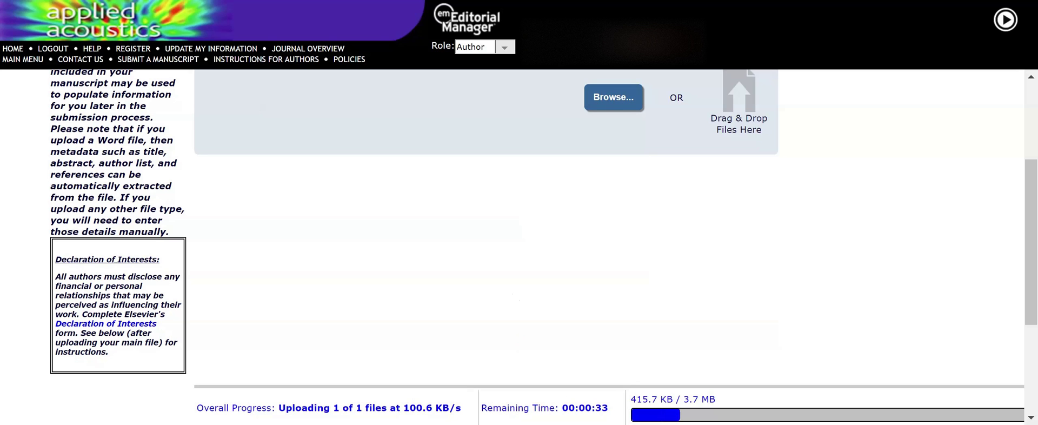
scroll(509, 268, "down", 3)
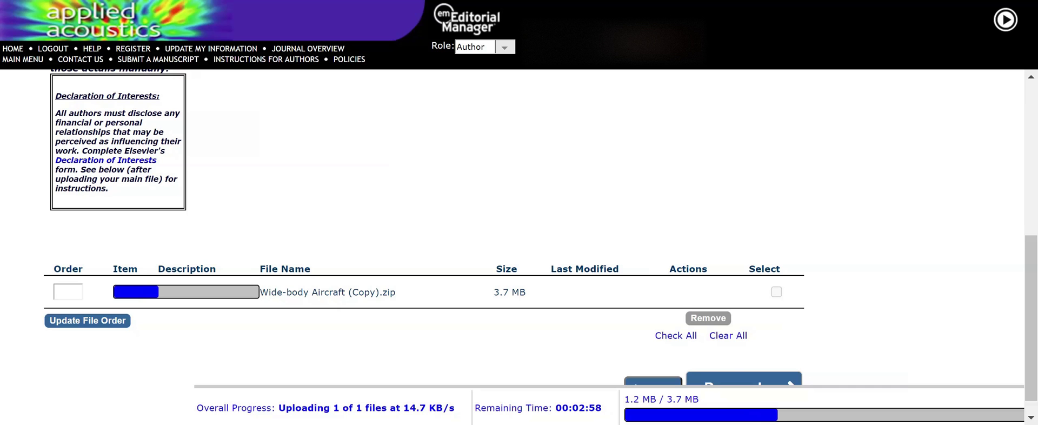
scroll(519, 227, "down", 1)
scroll(509, 264, "up", 3)
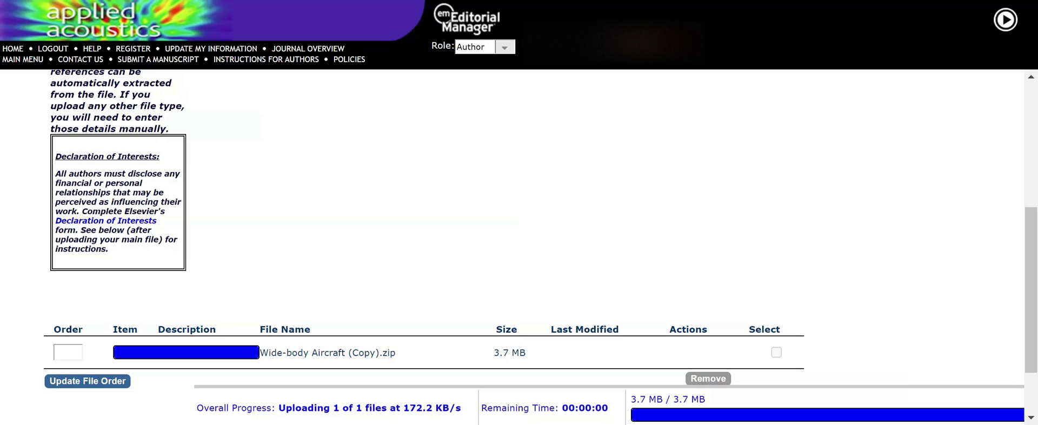
scroll(454, 274, "down", 2)
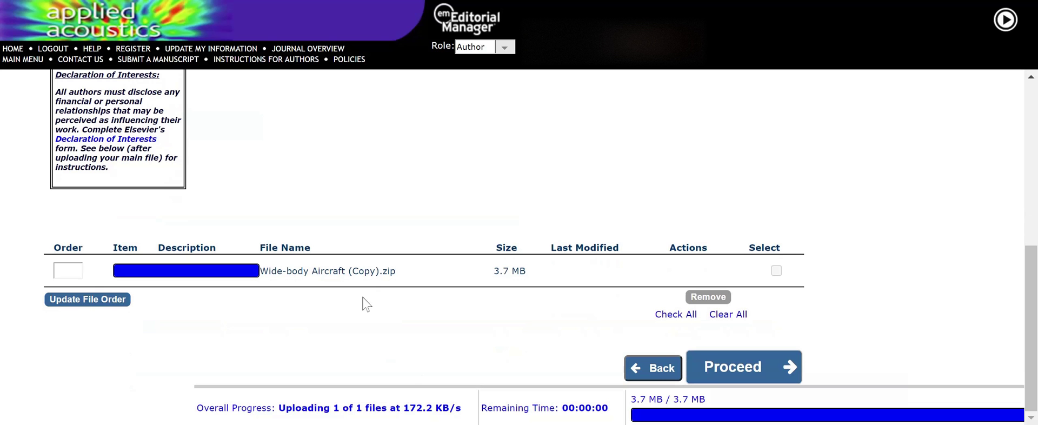
scroll(362, 303, "up", 2)
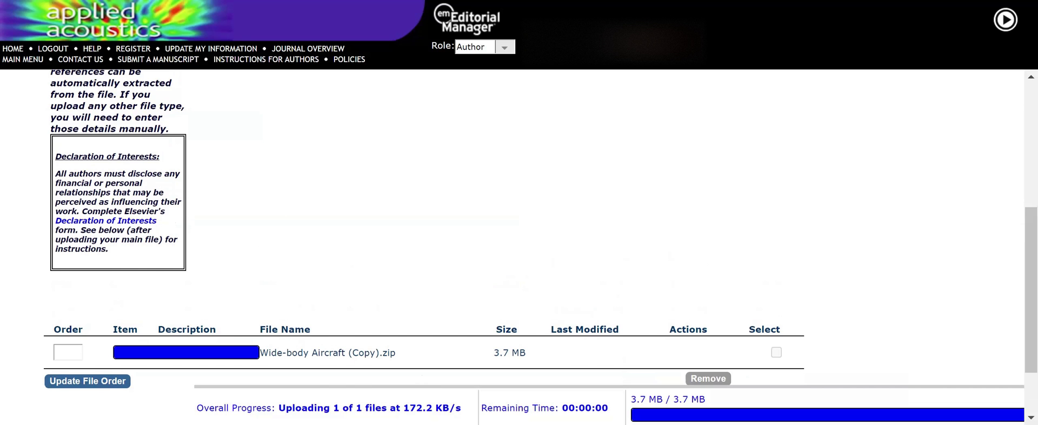
- Set the item type of Figure1.pdf, Figure10.pdf, Figure11.pdf and Figure2.pdf to Figure
scroll(213, 231, "down", 5)
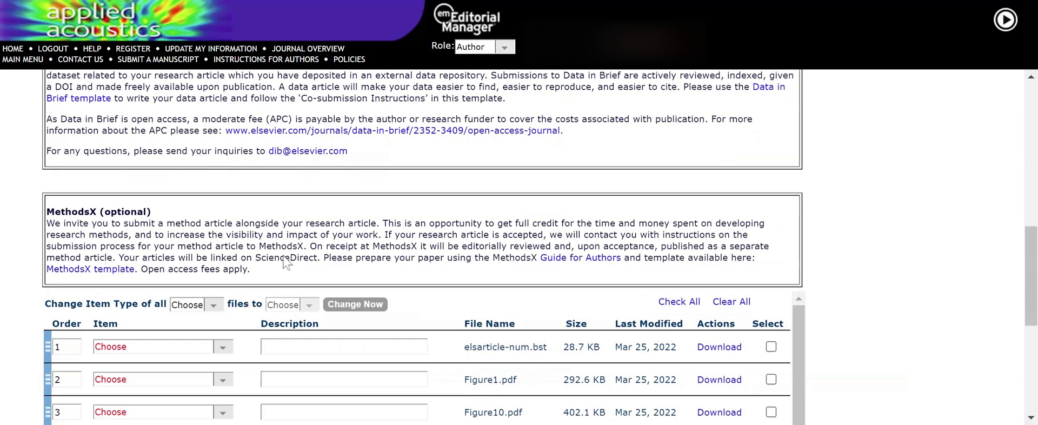
scroll(285, 262, "down", 5)
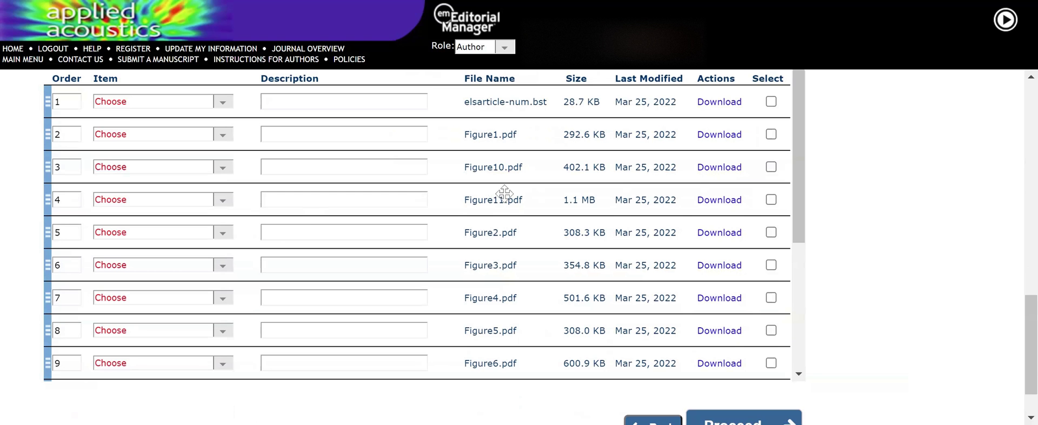
scroll(500, 197, "down", 3)
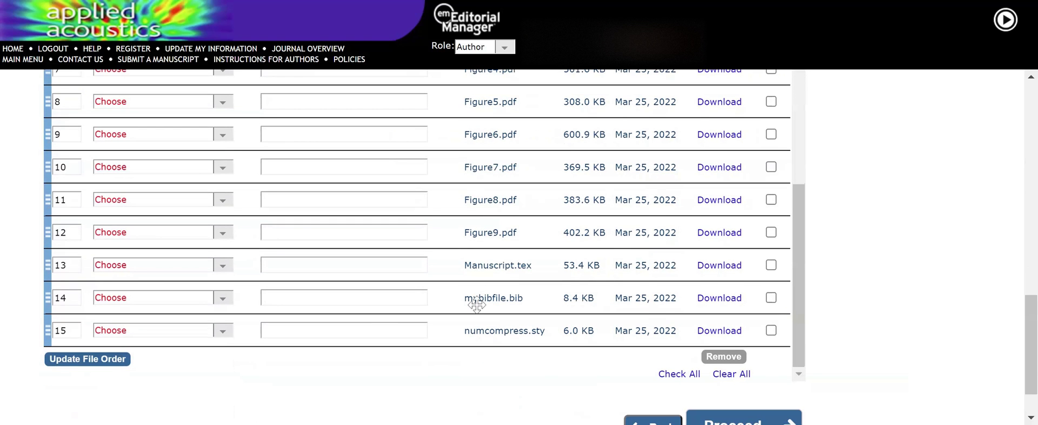
scroll(476, 304, "up", 6)
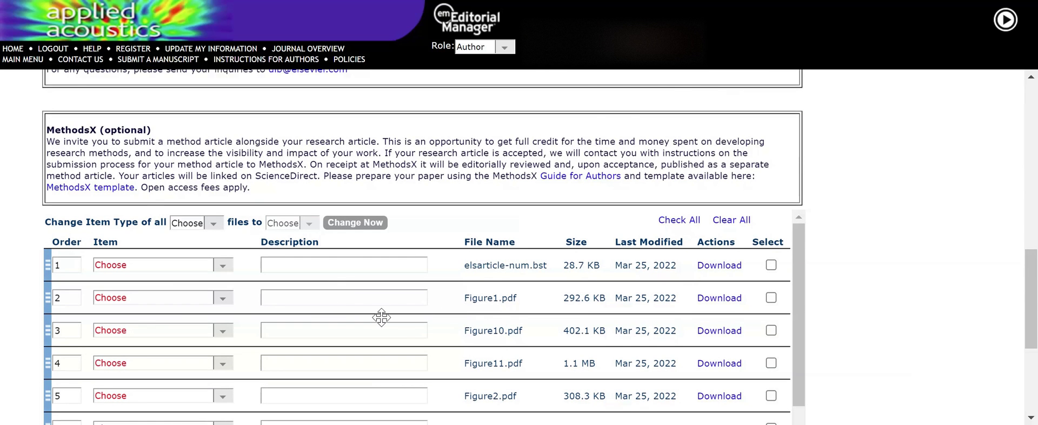
left_click(222, 299)
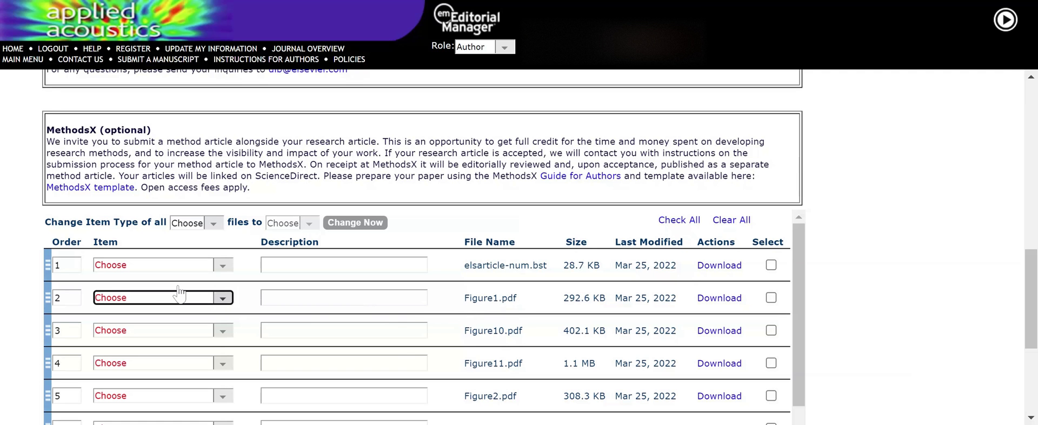
key("f")
left_click(222, 331)
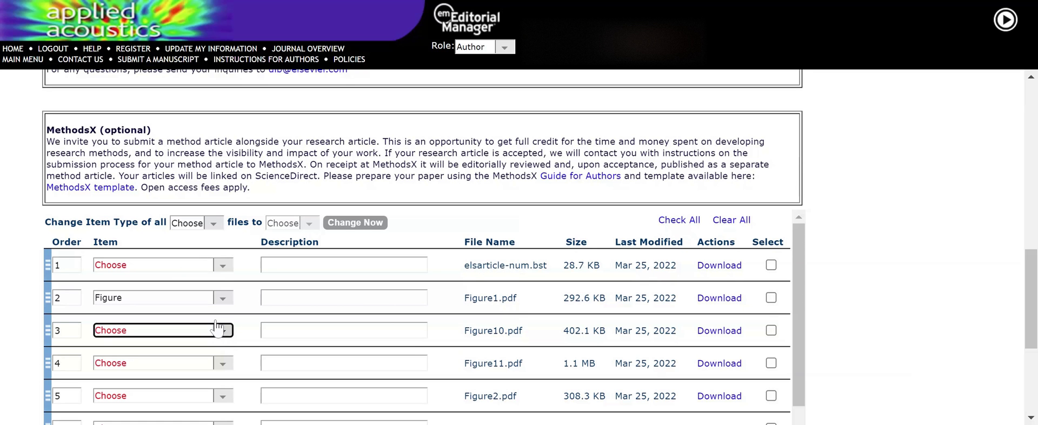
key("f")
left_click(221, 363)
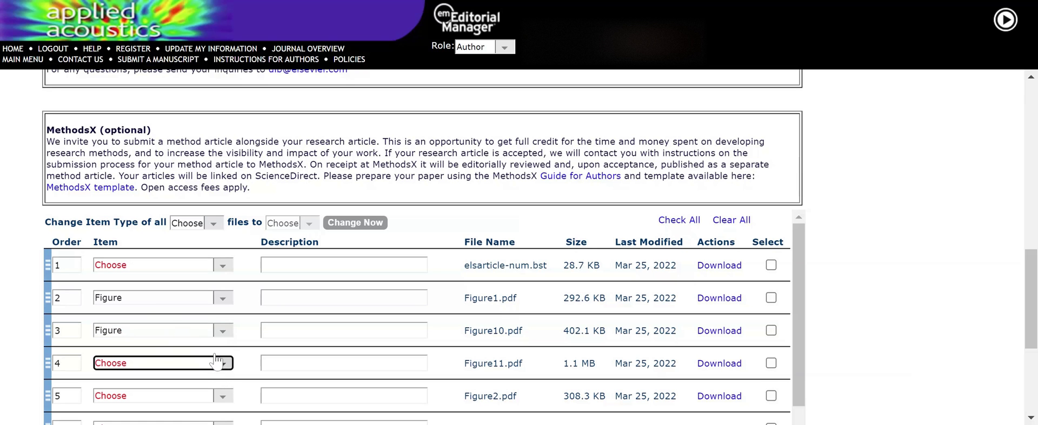
key("f")
left_click(219, 396)
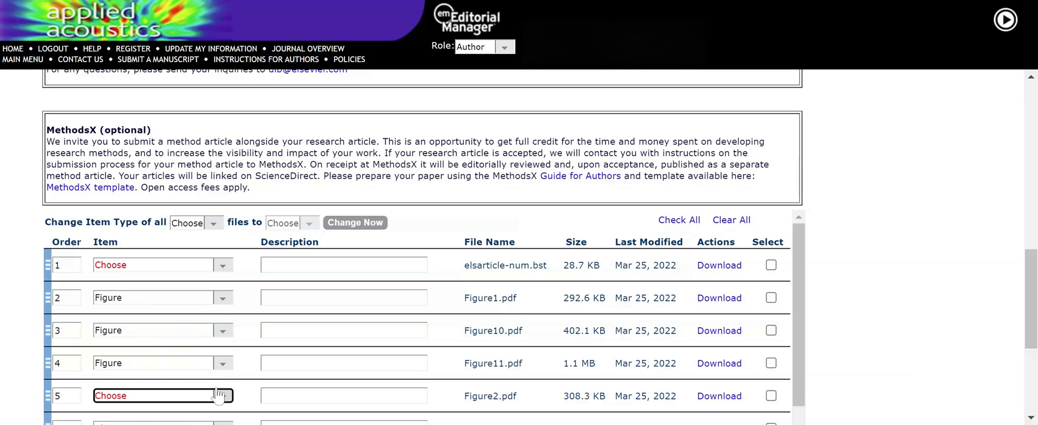
key("f")
- Set Figure3.pdf through Figure7.pdf to item type Figure
scroll(216, 339, "down", 3)
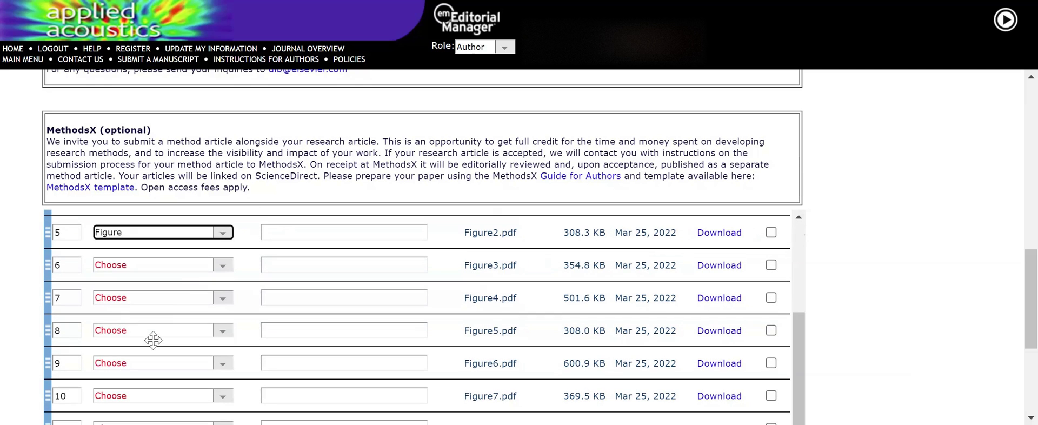
left_click(216, 268)
key("f")
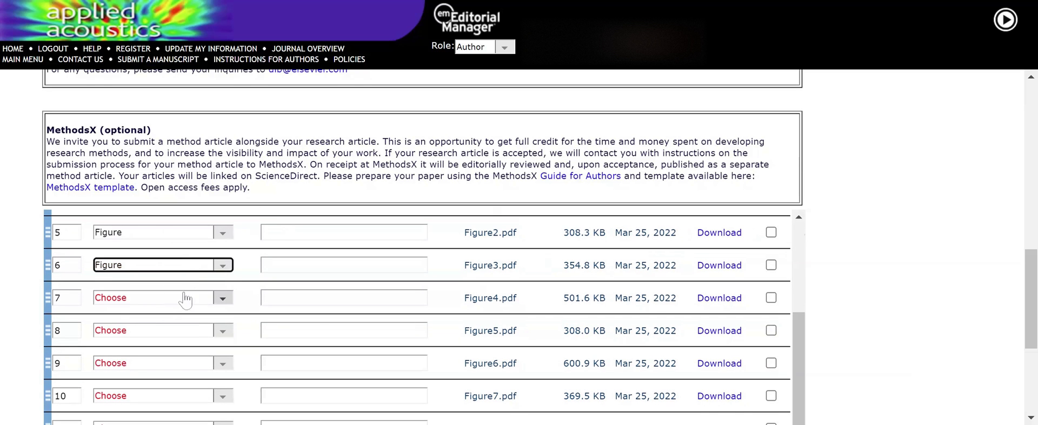
left_click(216, 297)
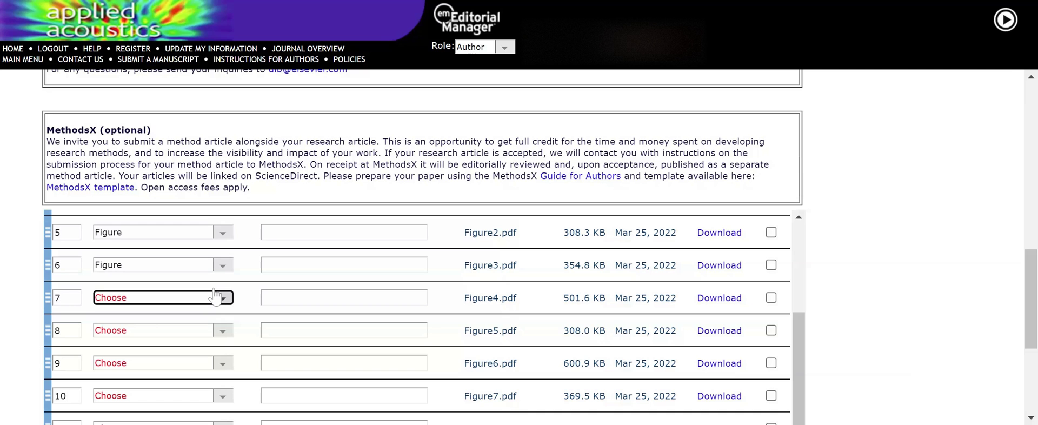
key("f")
left_click(215, 329)
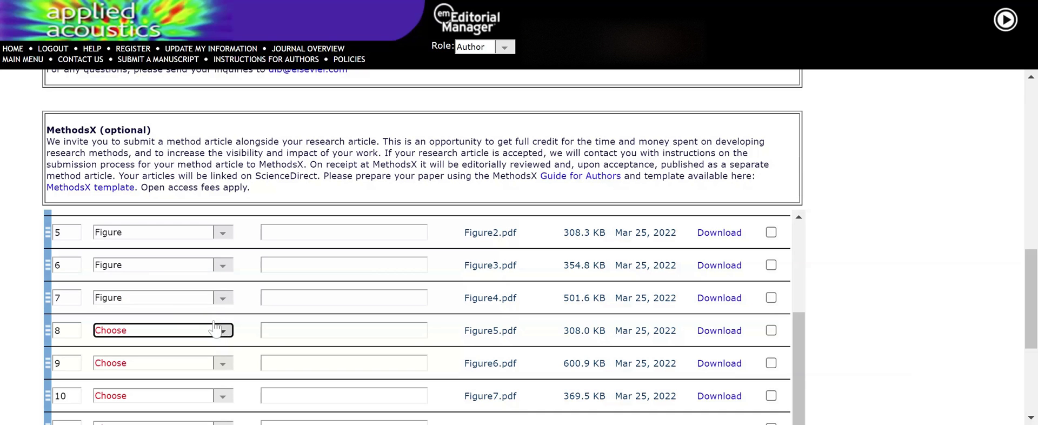
key("f")
left_click(220, 361)
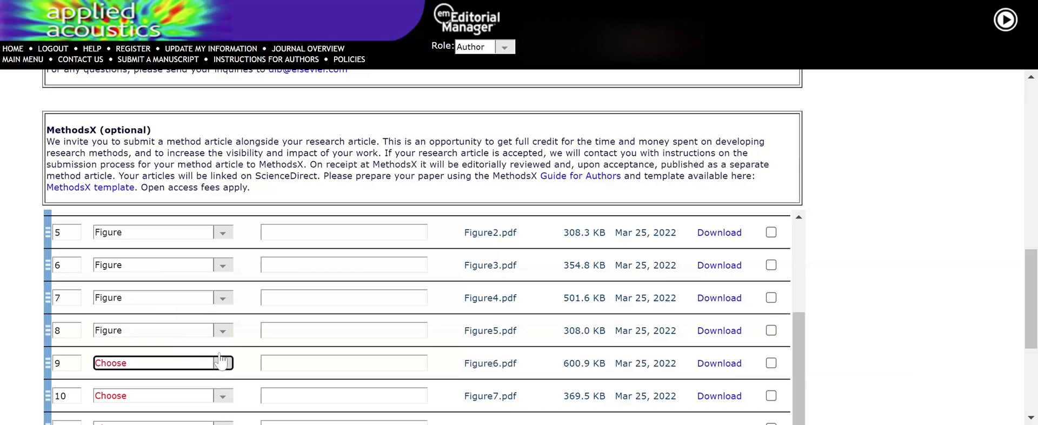
key("f")
left_click(223, 395)
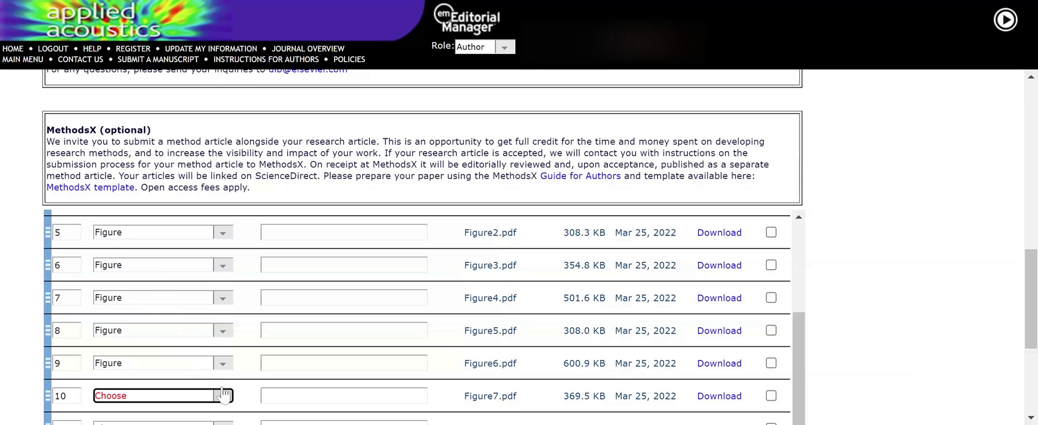
key("f")
- Set Figure8.pdf and Figure9.pdf to item type Figure
scroll(223, 395, "down", 1)
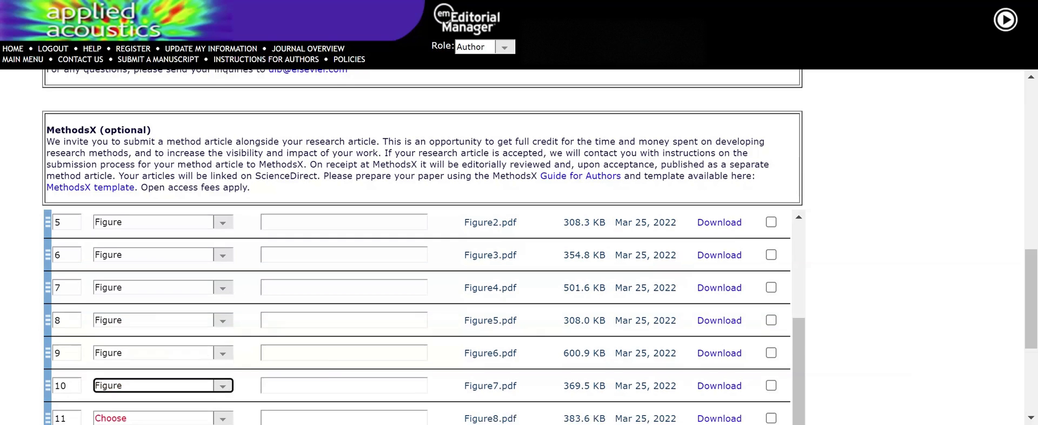
left_click(220, 364)
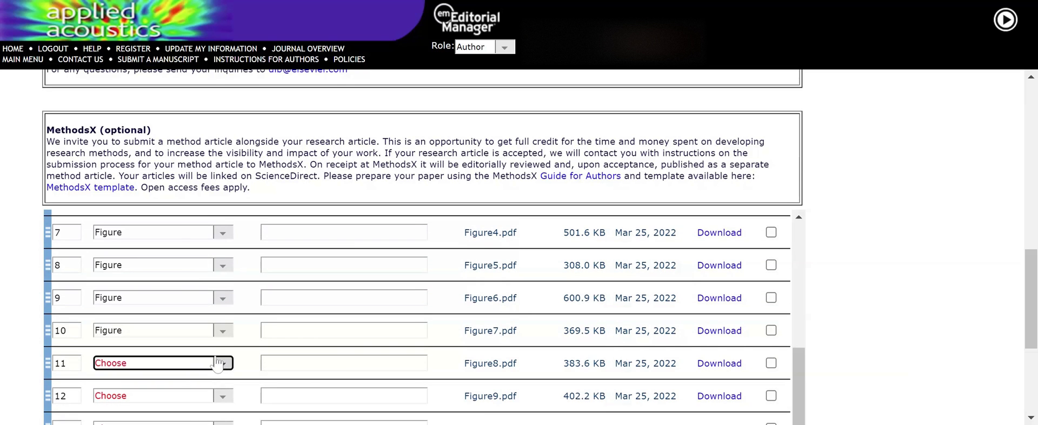
key("f")
left_click(224, 396)
key("f")
scroll(226, 303, "down", 3)
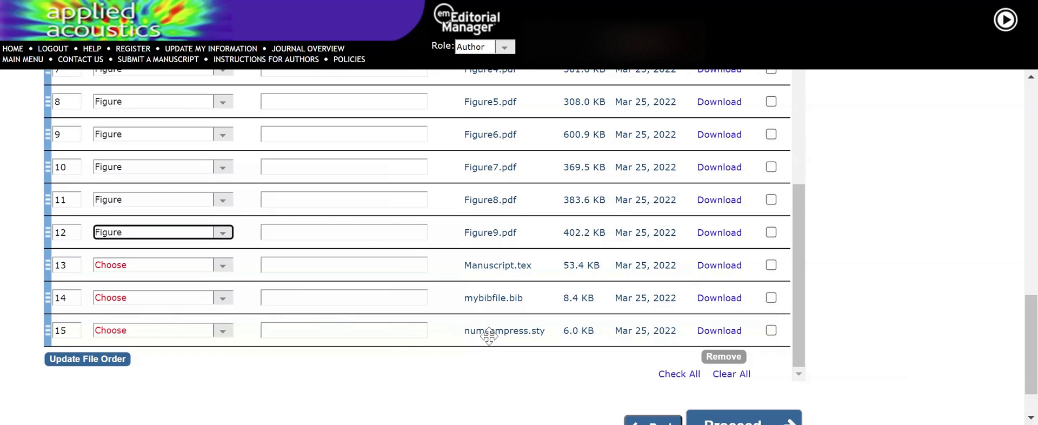
- Select numcompress.sty, remove it and confirm the warning
left_click(771, 329)
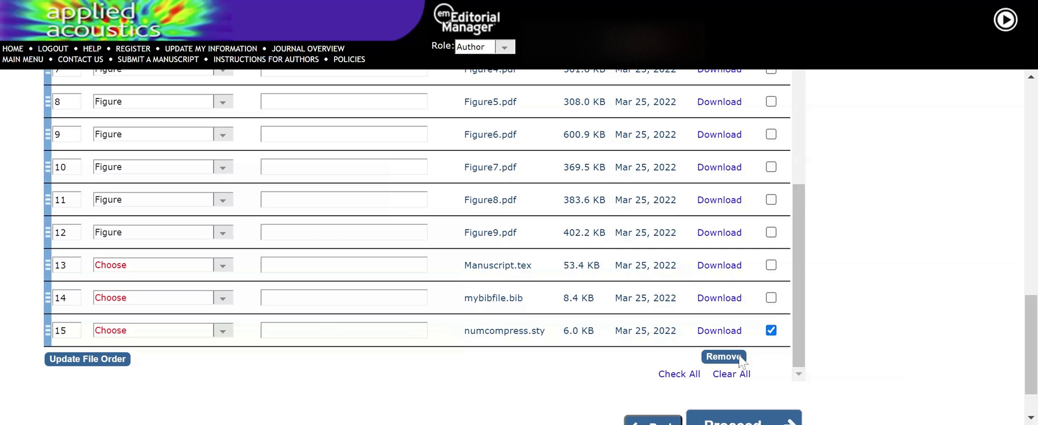
left_click(722, 357)
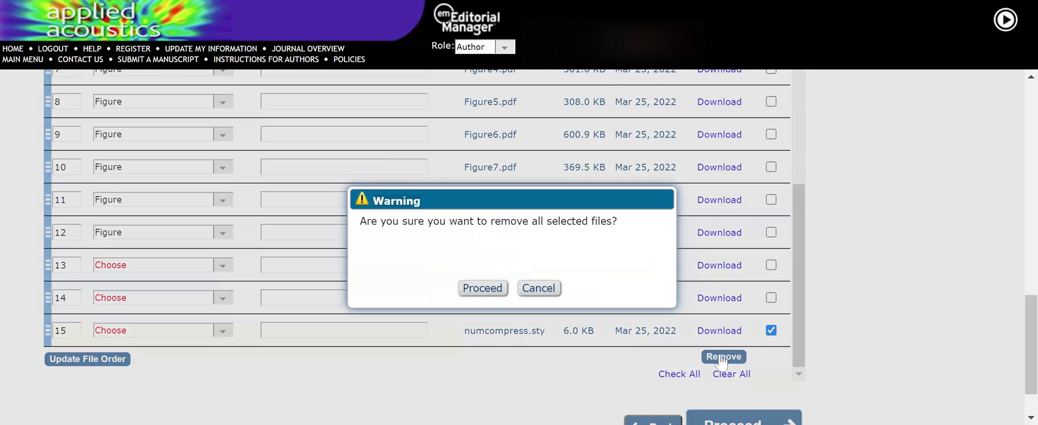
left_click(481, 288)
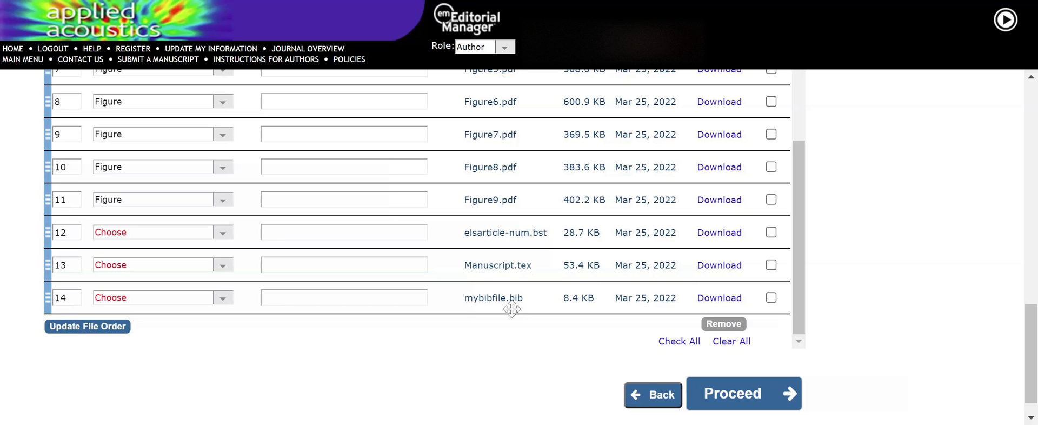
scroll(480, 288, "up", 3)
scroll(514, 217, "up", 5)
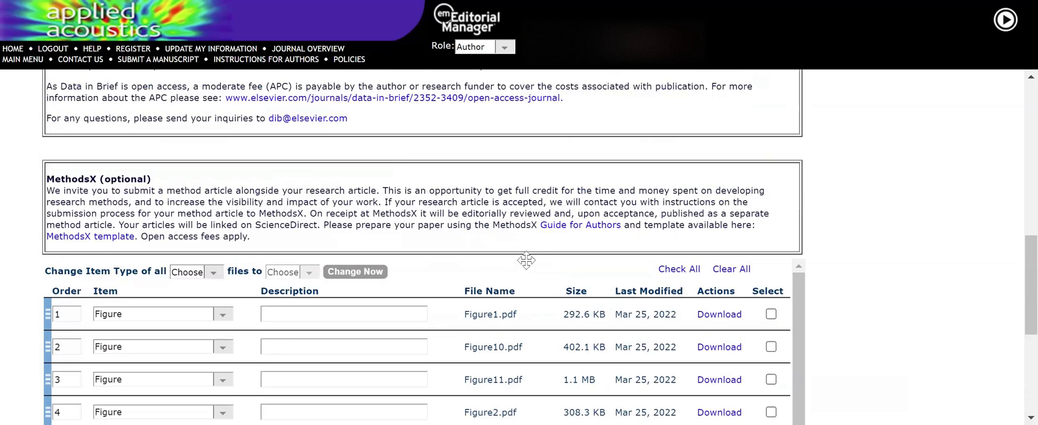
scroll(514, 346, "down", 1)
scroll(505, 379, "up", 3)
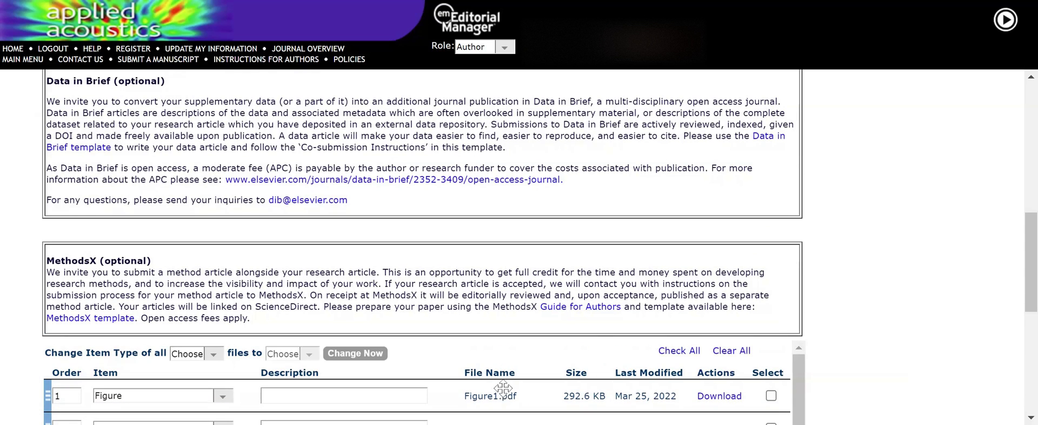
scroll(437, 265, "down", 3)
scroll(436, 265, "down", 4)
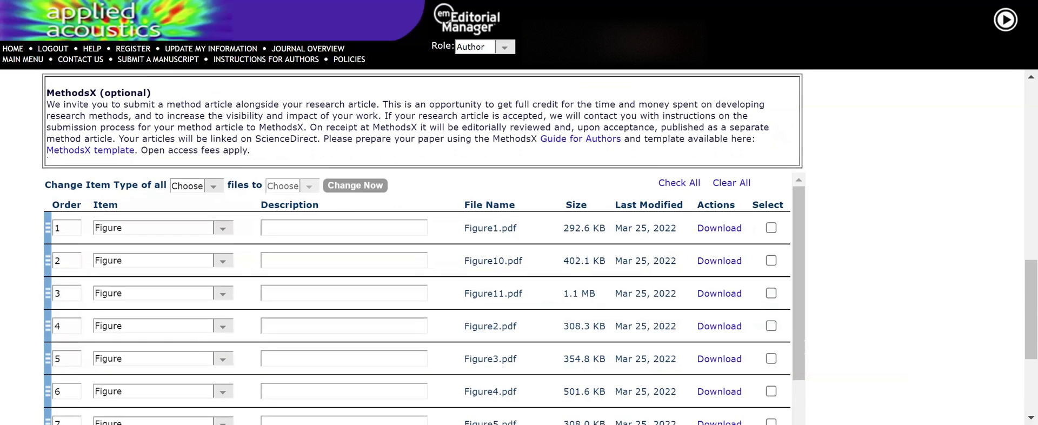
scroll(467, 185, "down", 3)
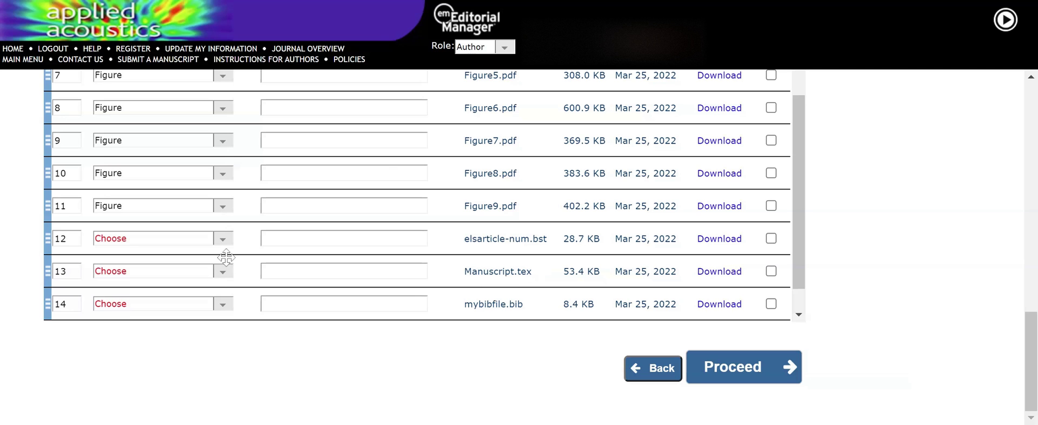
- Set elsarticle-num.bst, Manuscript.tex and mybibfile.bib to item type *Manuscript File
left_click(222, 238)
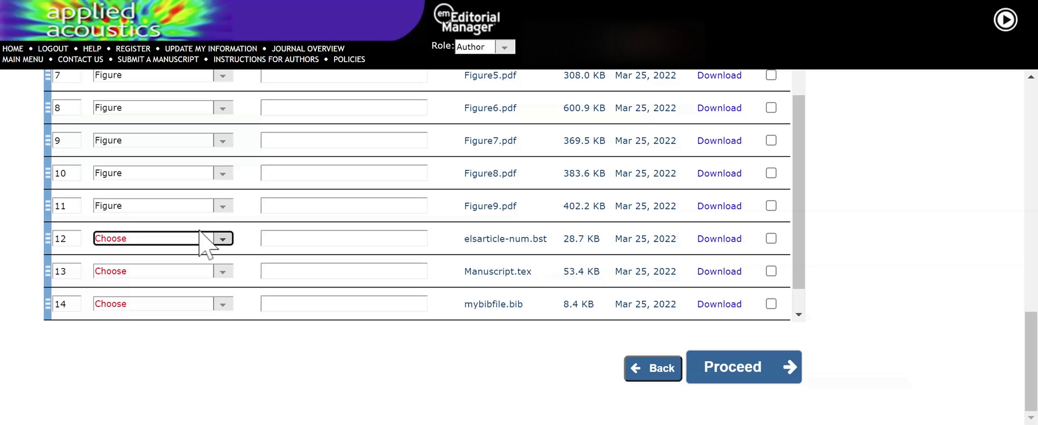
key("Down")
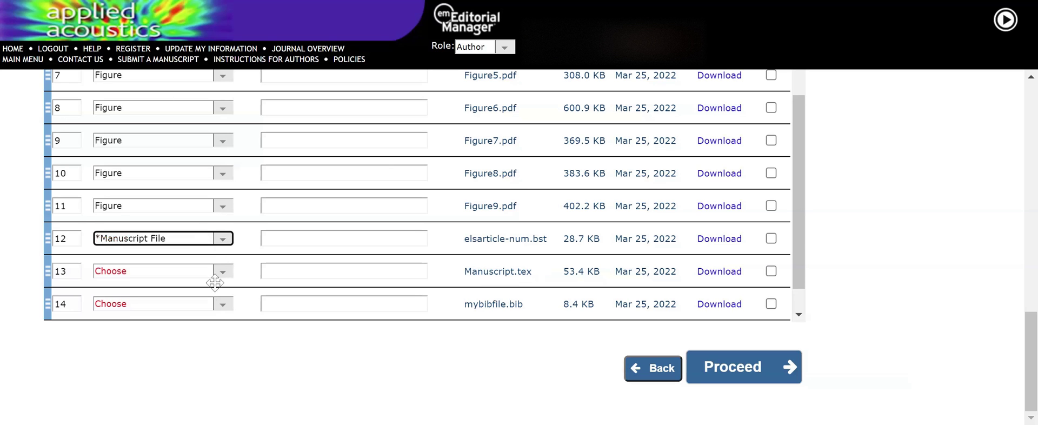
left_click(216, 270)
key("Down")
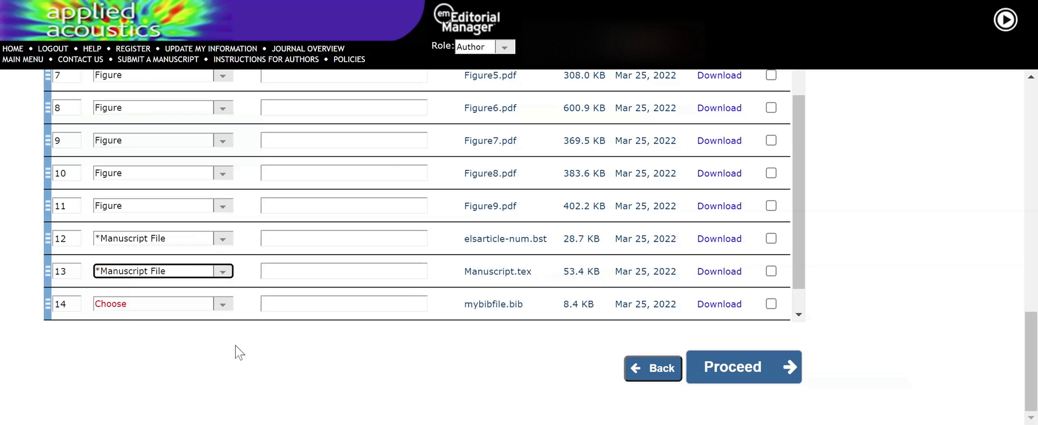
left_click(223, 305)
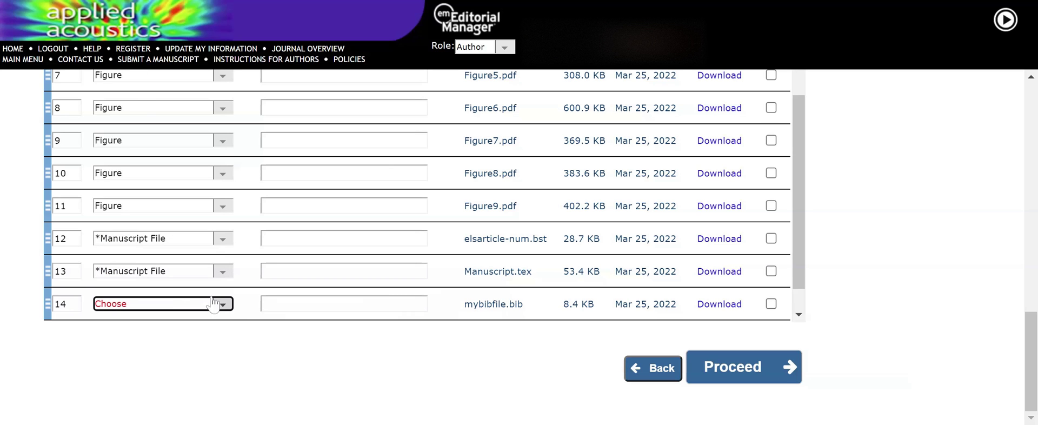
key("Down")
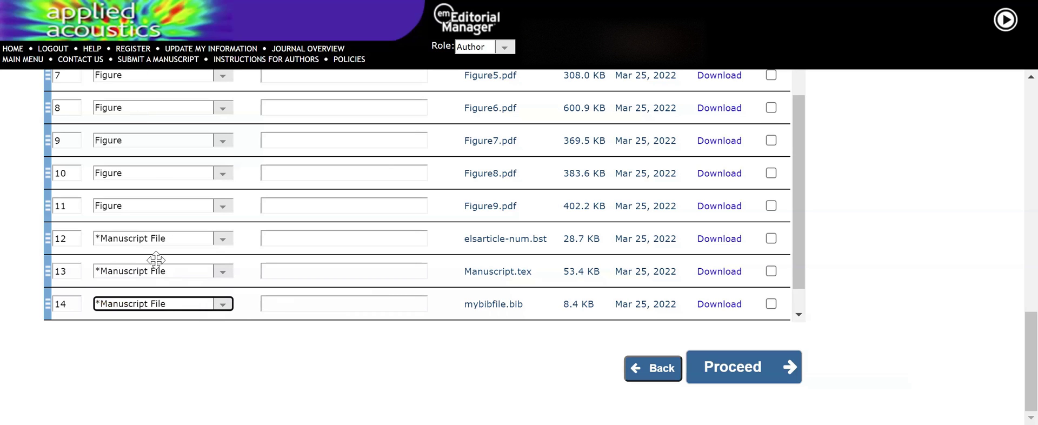
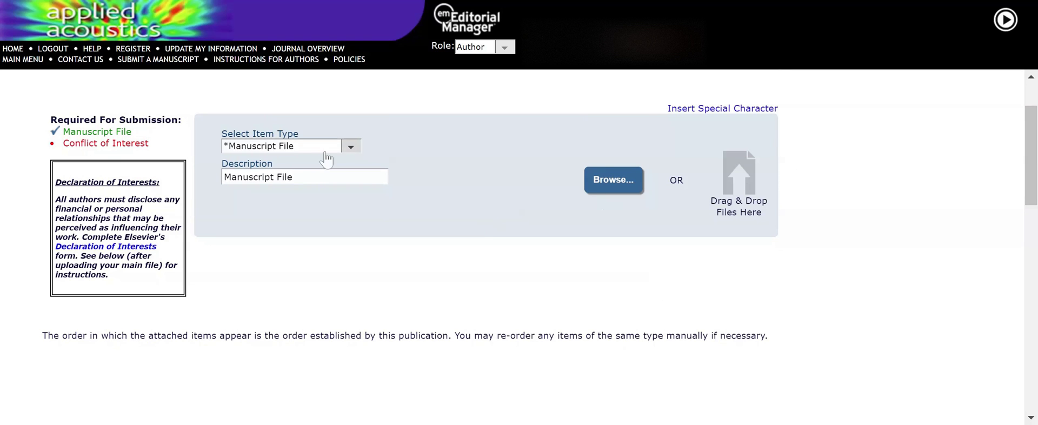
- Upload Conflict of Interest.docx with item type Conflict of Interest
left_click(350, 147)
left_click(323, 162)
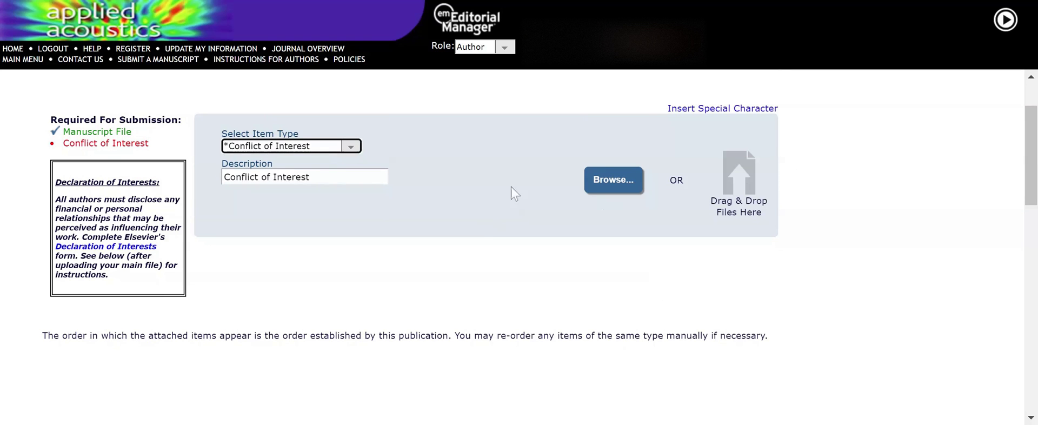
left_click(591, 184)
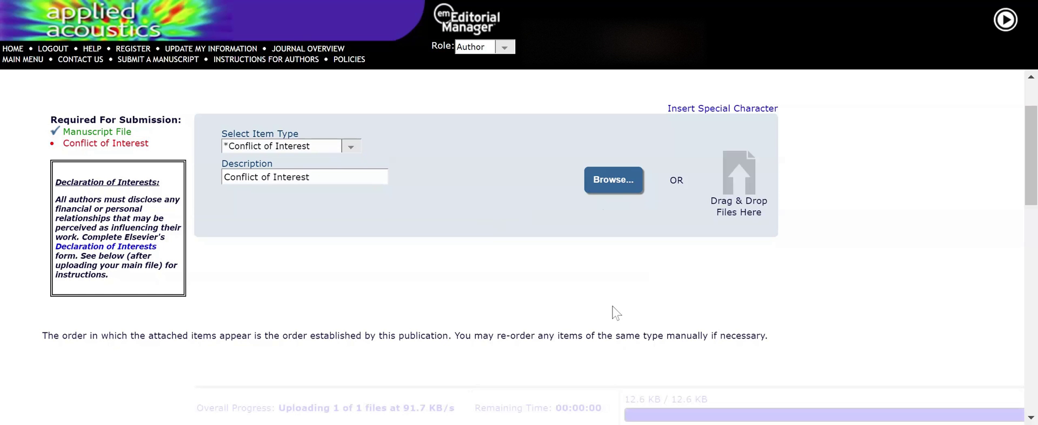
scroll(614, 309, "down", 2)
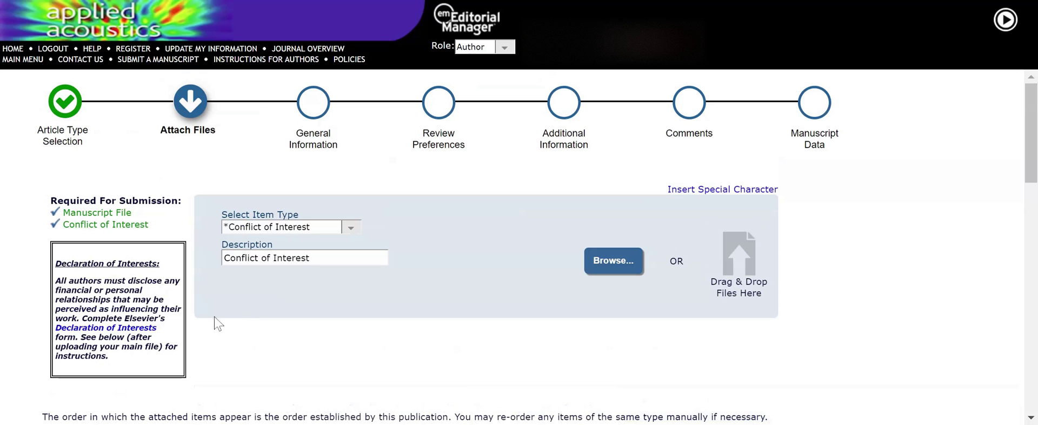
- Switch the next item type to Cover Letter and review the uploaded file list
left_click(342, 231)
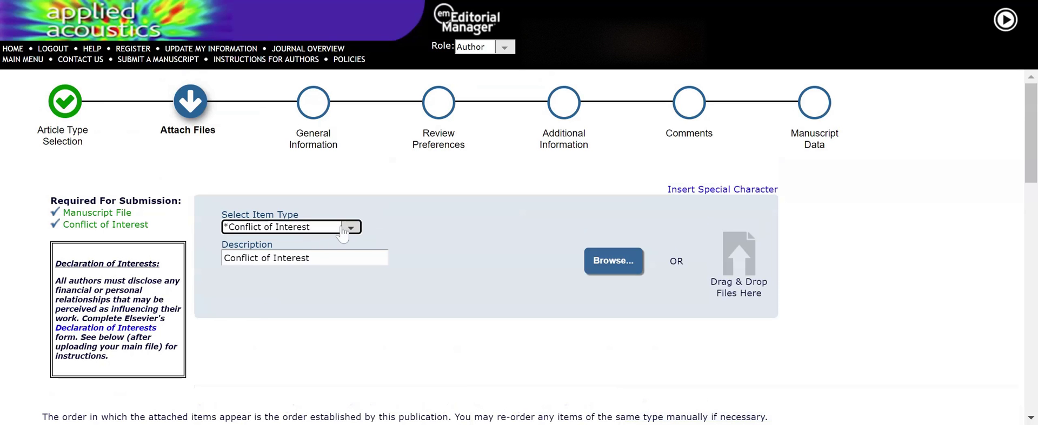
left_click(312, 303)
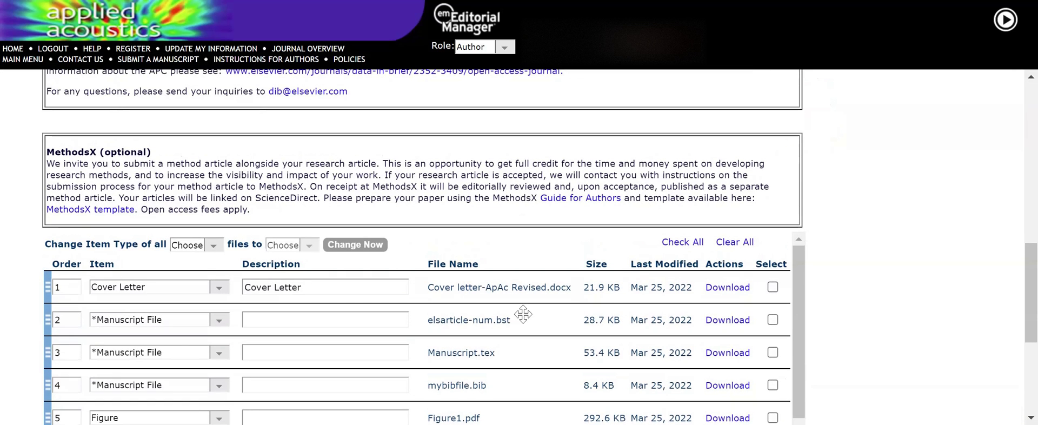
scroll(922, 318, "down", 5)
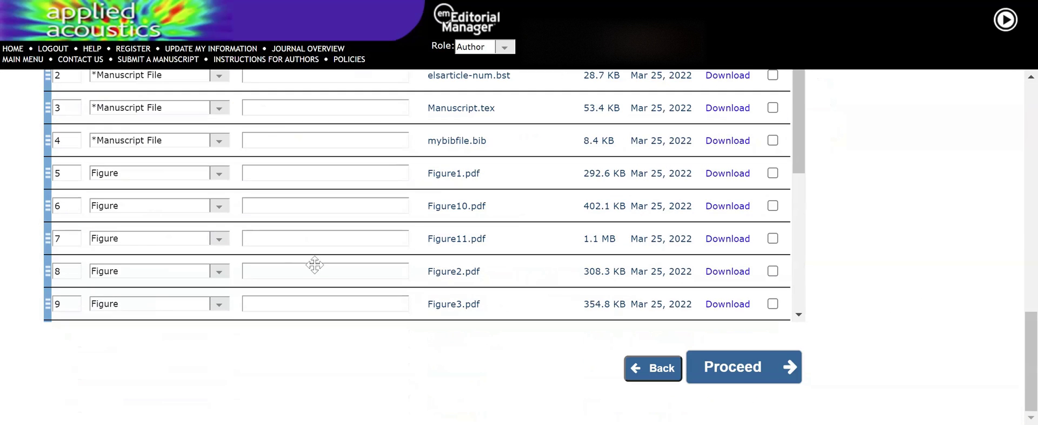
scroll(399, 216, "down", 5)
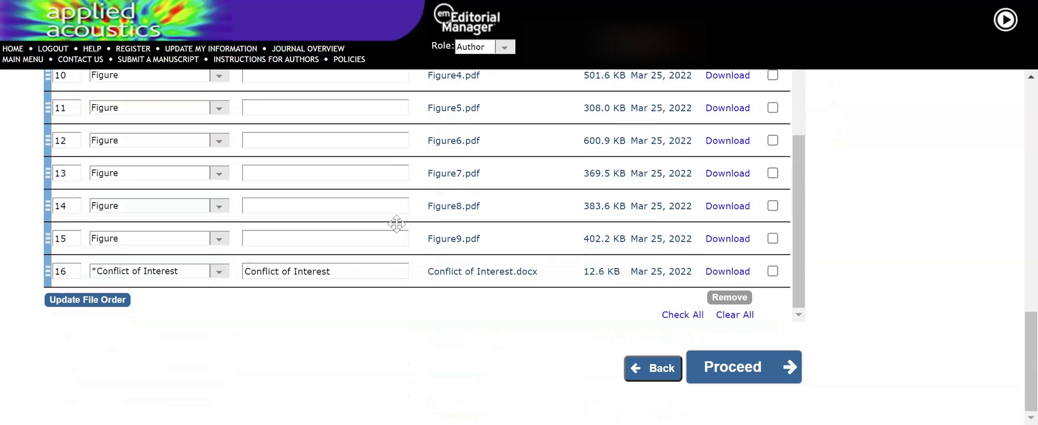
scroll(377, 349, "up", 10)
scroll(377, 349, "down", 5)
scroll(377, 348, "down", 3)
- In General Information, set Section/Category to Europe and Rest of the World
left_click(742, 368)
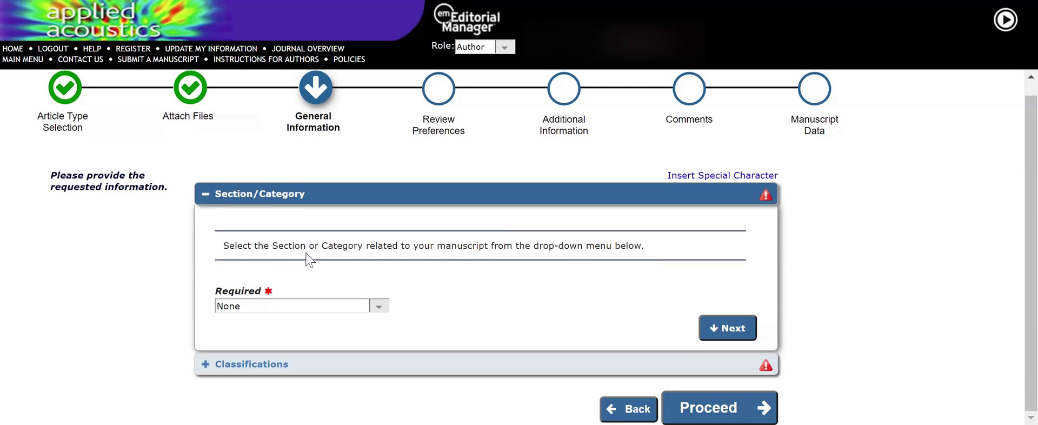
left_click(379, 307)
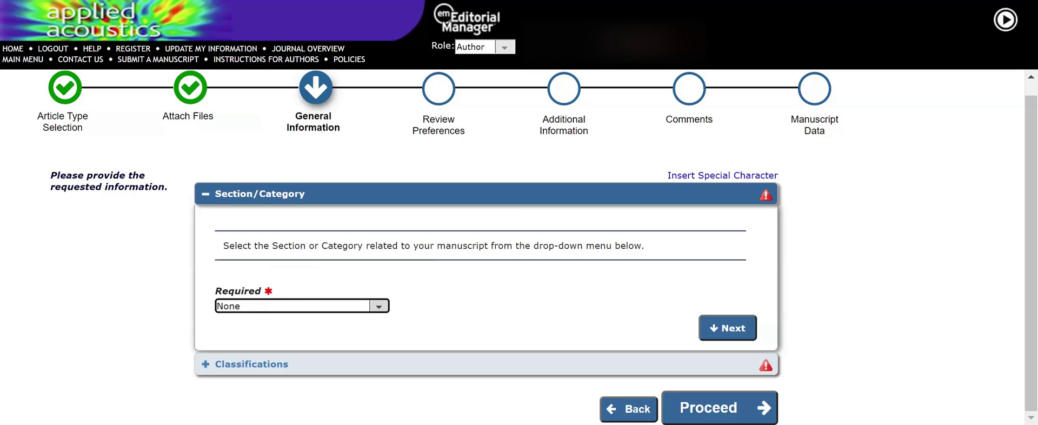
key("Down")
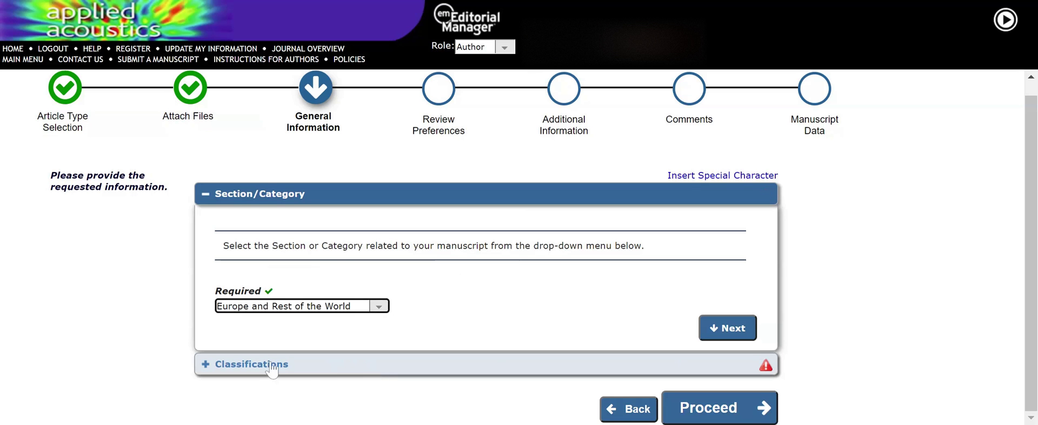
- Add six classifications, Acoustic Modeling through Linear Acoustics, and proceed to Review Preferences
left_click(272, 365)
scroll(81, 308, "down", 3)
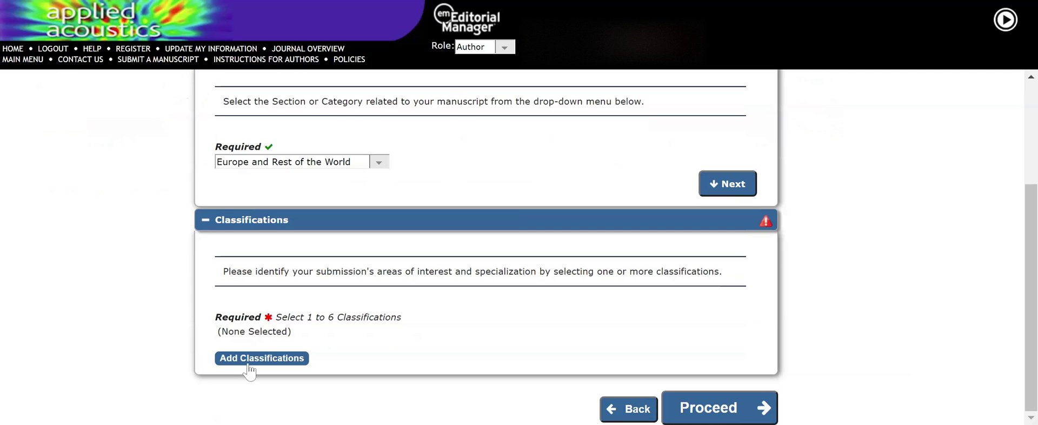
left_click(249, 362)
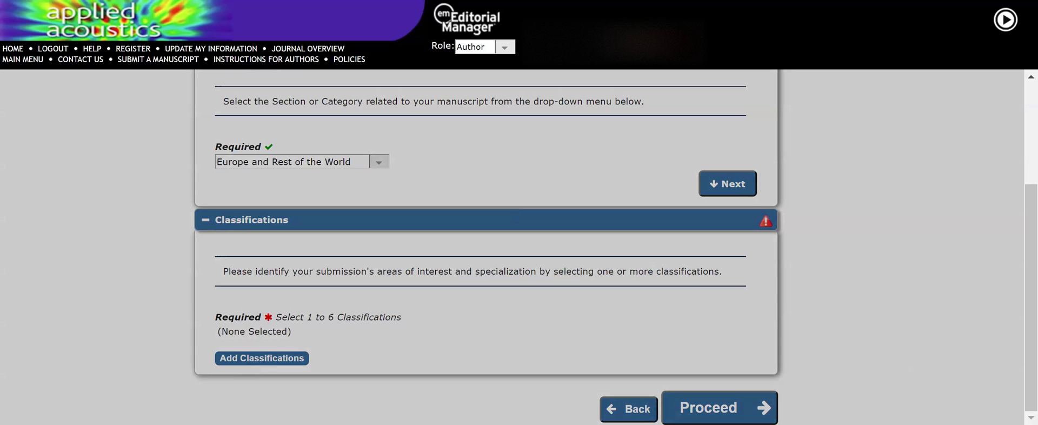
scroll(692, 254, "down", 2)
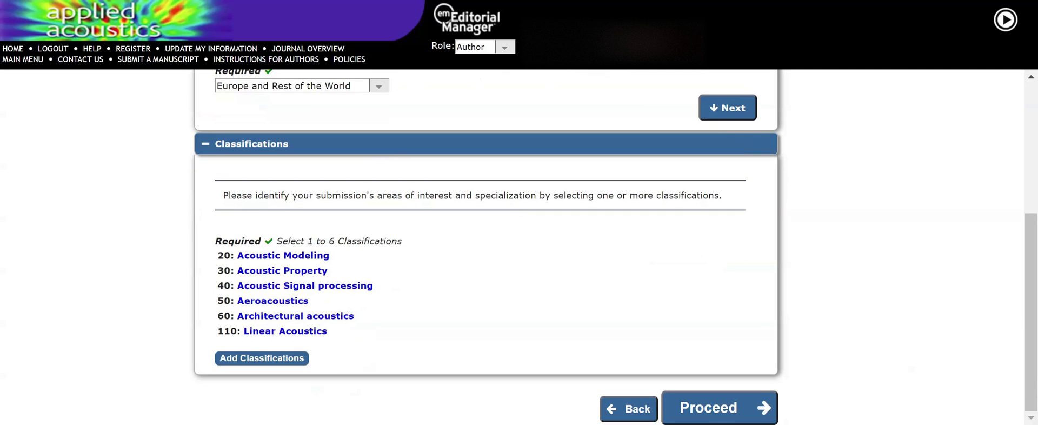
left_click(708, 417)
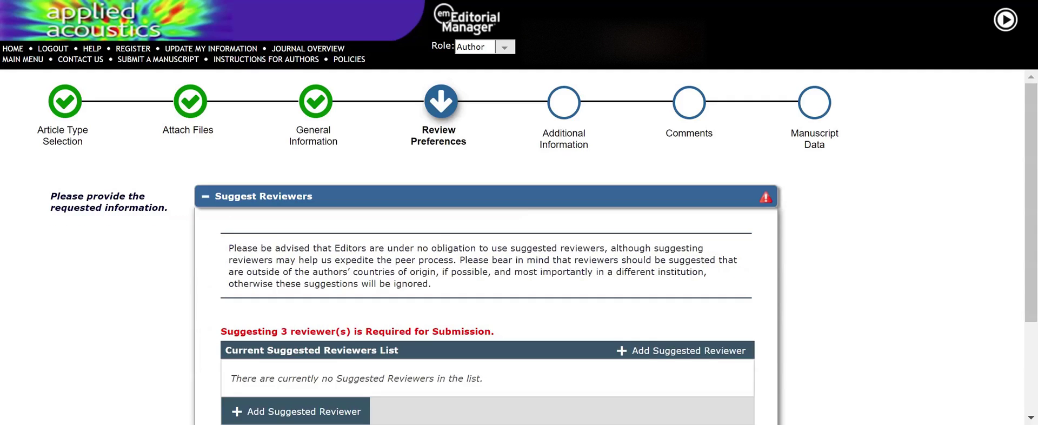
- Add a suggested reviewer with first name, last name and a Gmail address
scroll(282, 287, "down", 3)
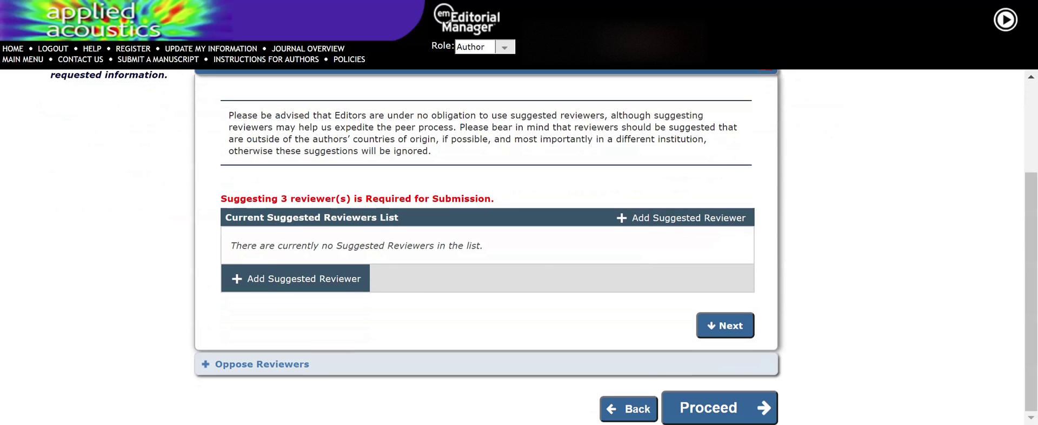
left_click(282, 286)
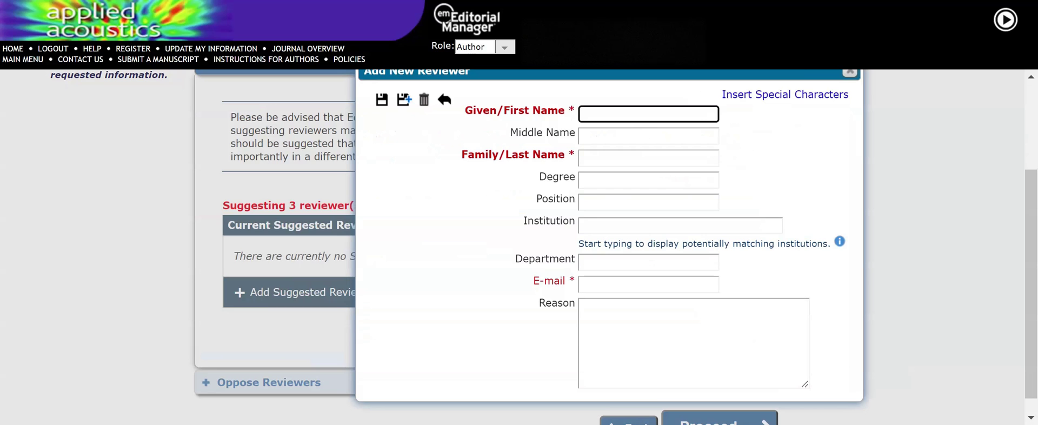
type("xyz")
key("Tab")
type("gfd")
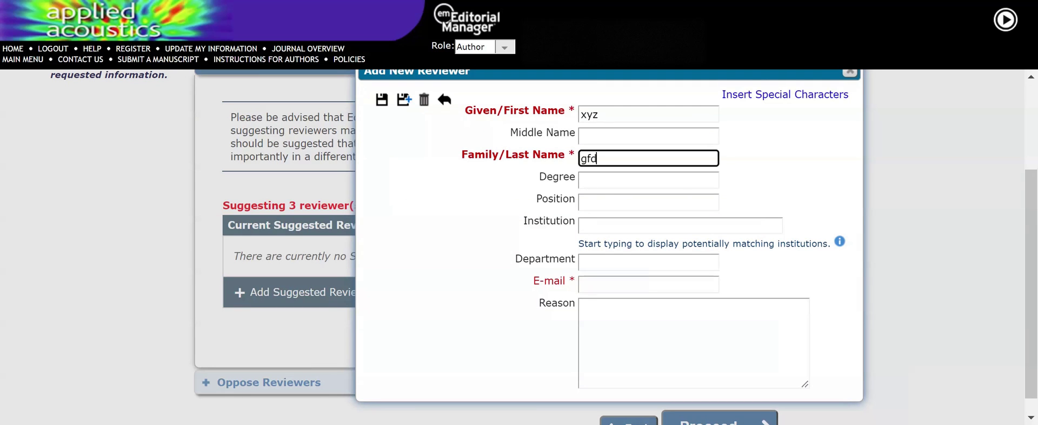
left_click(586, 285)
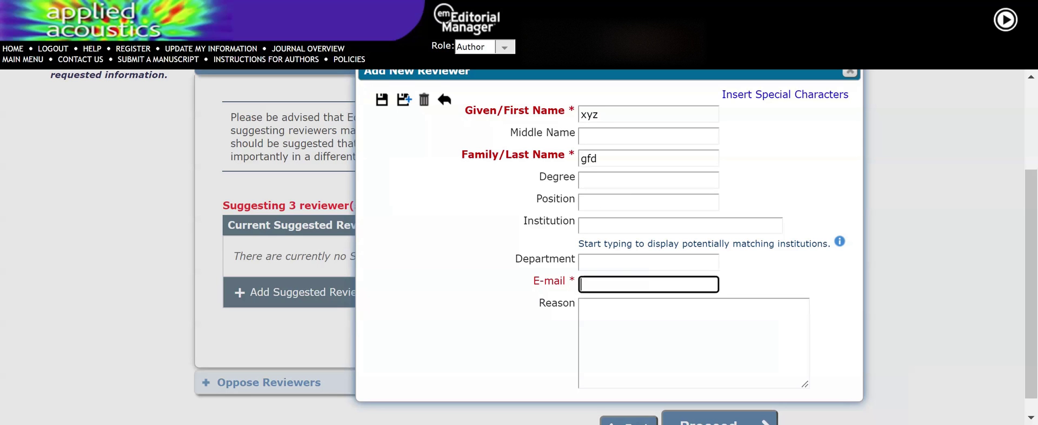
key("Left")
key("Left")
key("Left")
key("End")
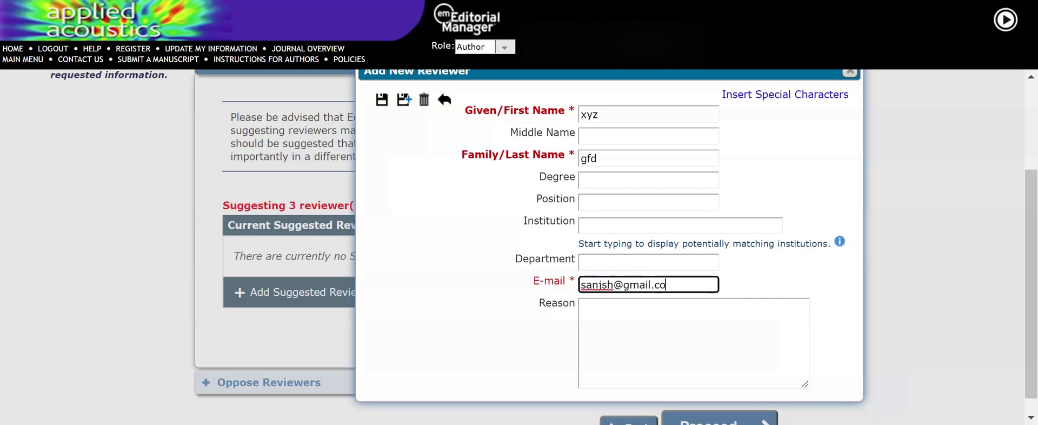
scroll(745, 397, "down", 1)
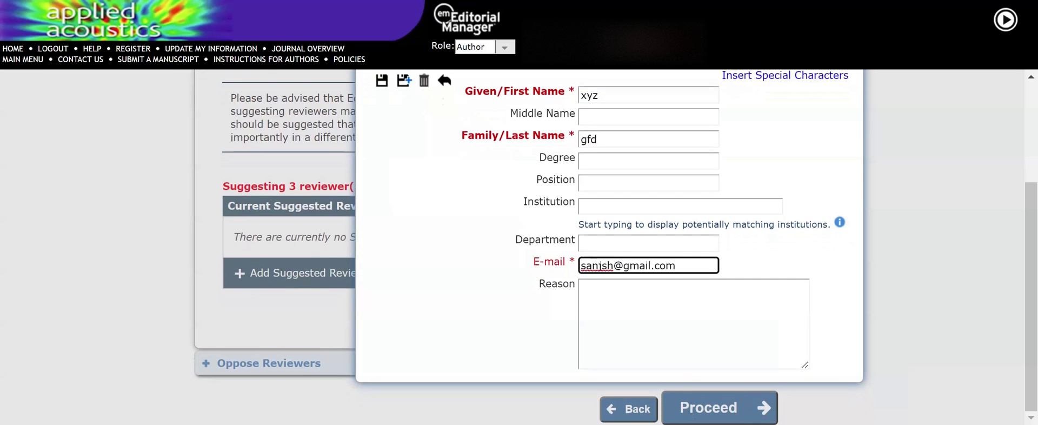
scroll(690, 416, "up", 3)
left_click(402, 235)
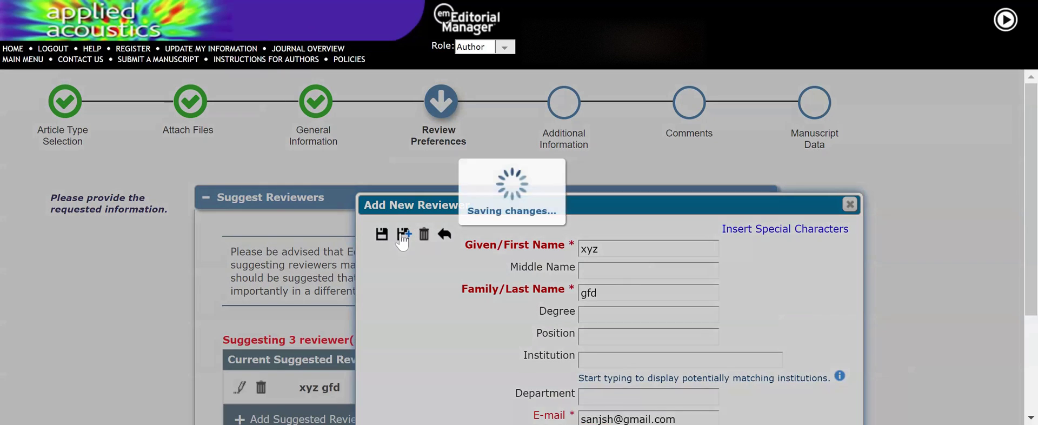
- Add a second suggested reviewer with first name, last name and Gmail address
type("sfesf")
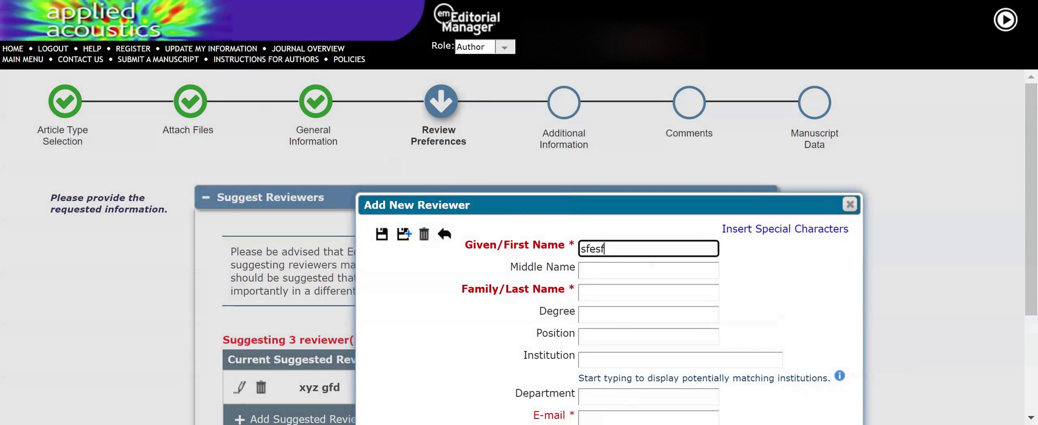
key("Tab")
type("asfdsaf")
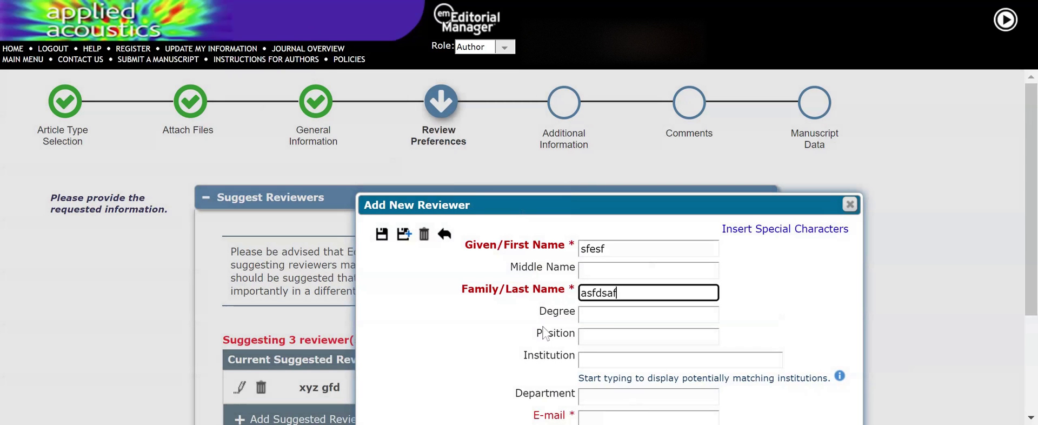
scroll(512, 316, "down", 1)
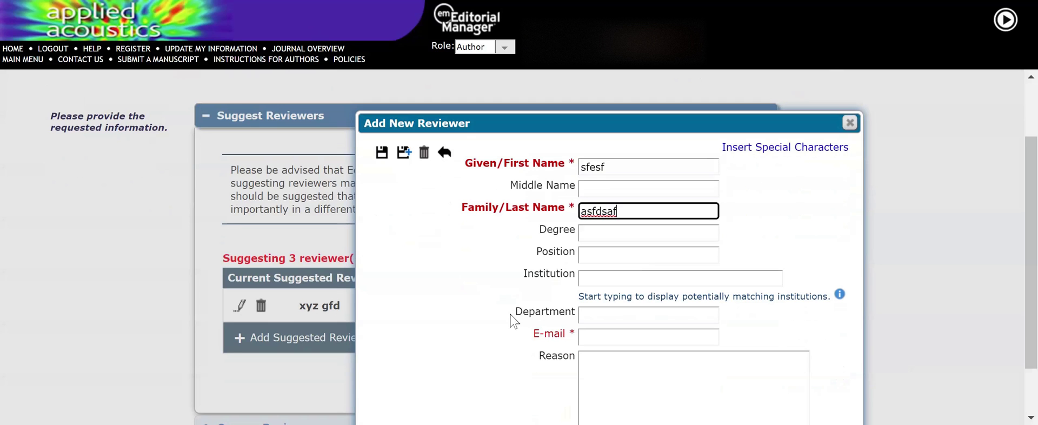
left_click(582, 336)
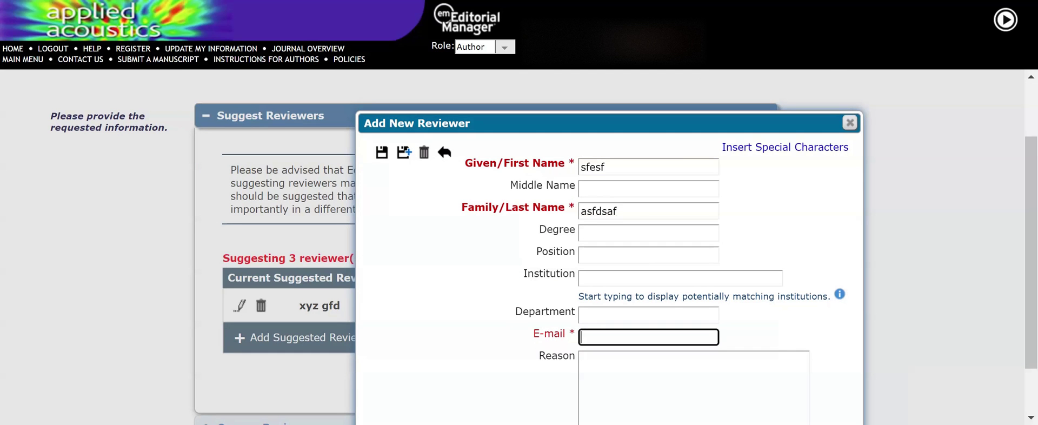
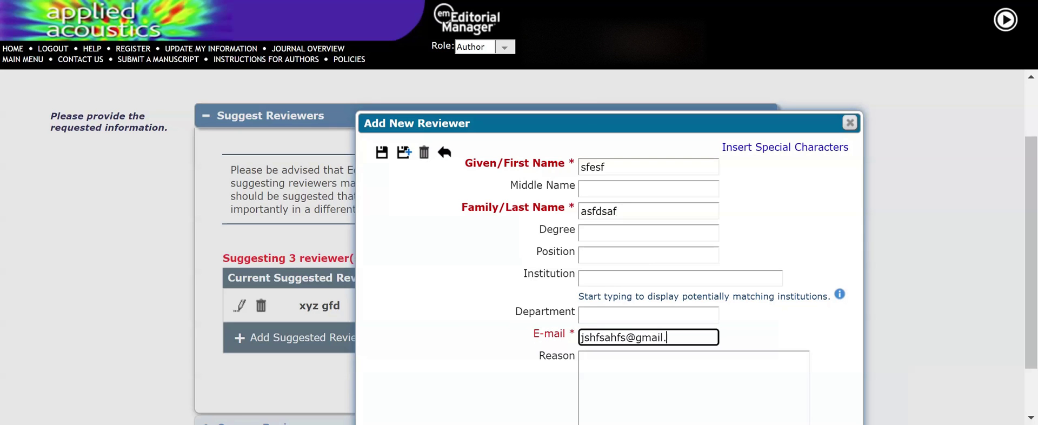
left_click(405, 153)
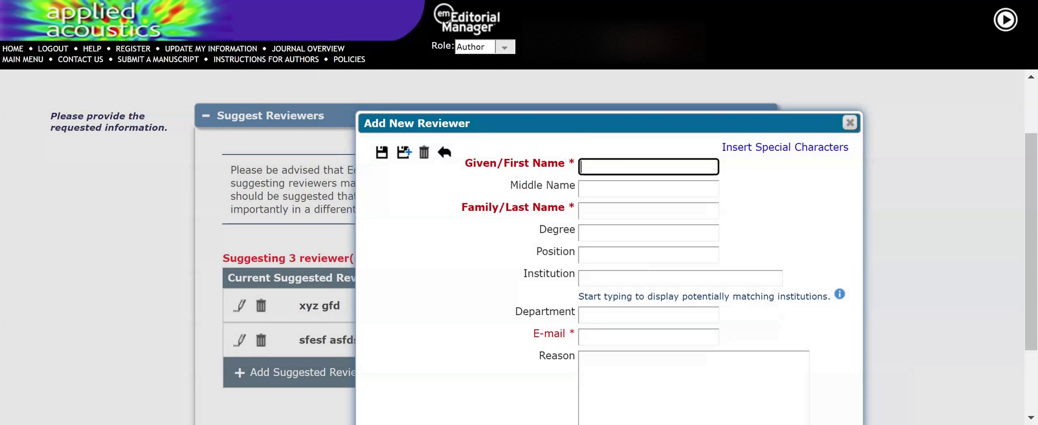
- Enter a third reviewer's first name, last name and Gmail address, then save
type("dghkjdhs")
left_click(648, 210)
type("sfdsafs")
left_click(648, 337)
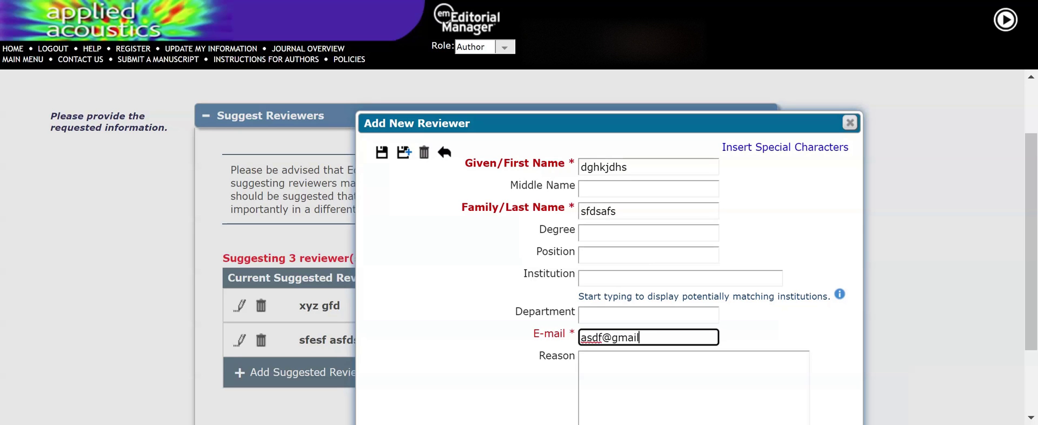
left_click(382, 151)
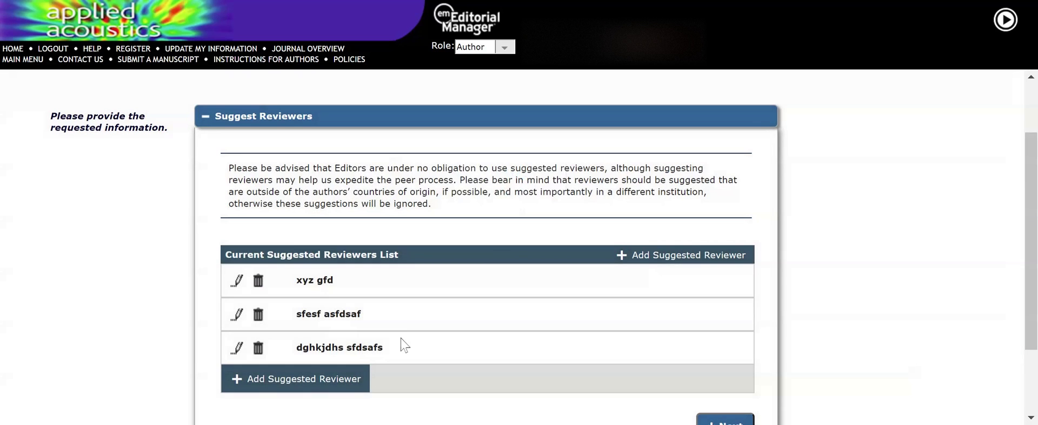
- Leave the Oppose Reviewers panel empty and proceed to Additional Information
scroll(400, 324, "down", 3)
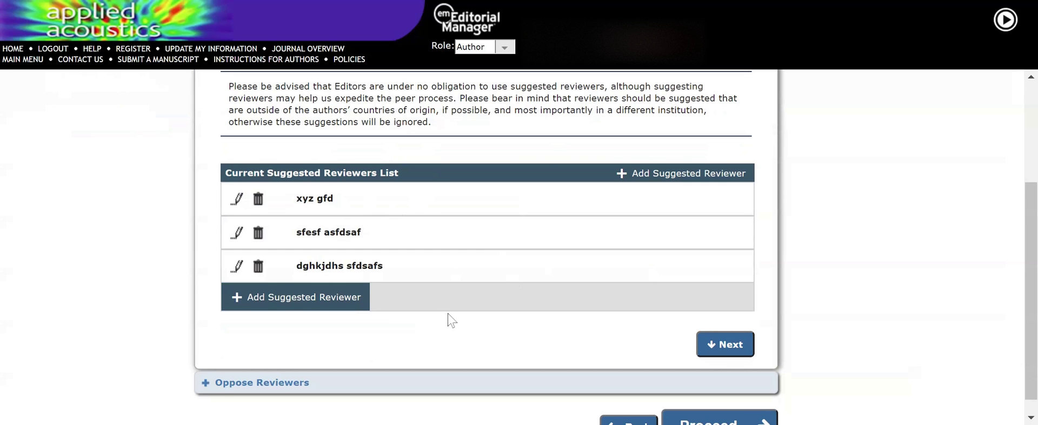
scroll(445, 329, "down", 1)
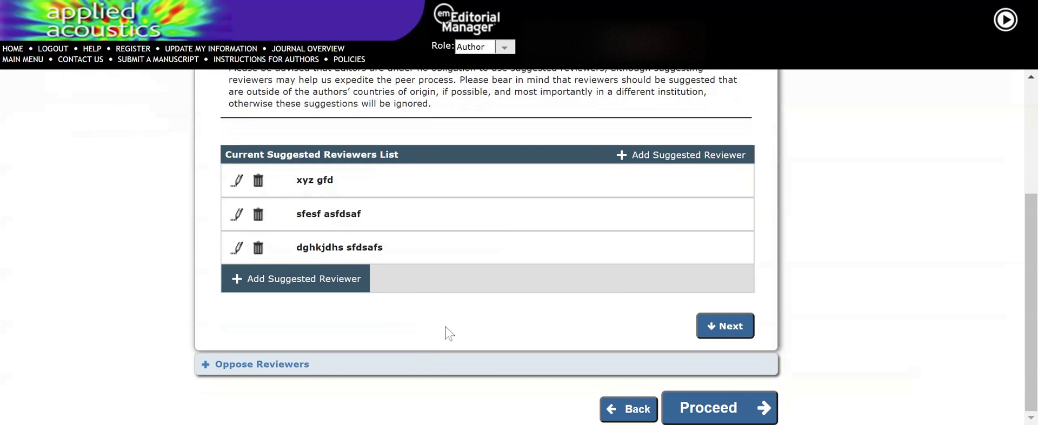
left_click(252, 366)
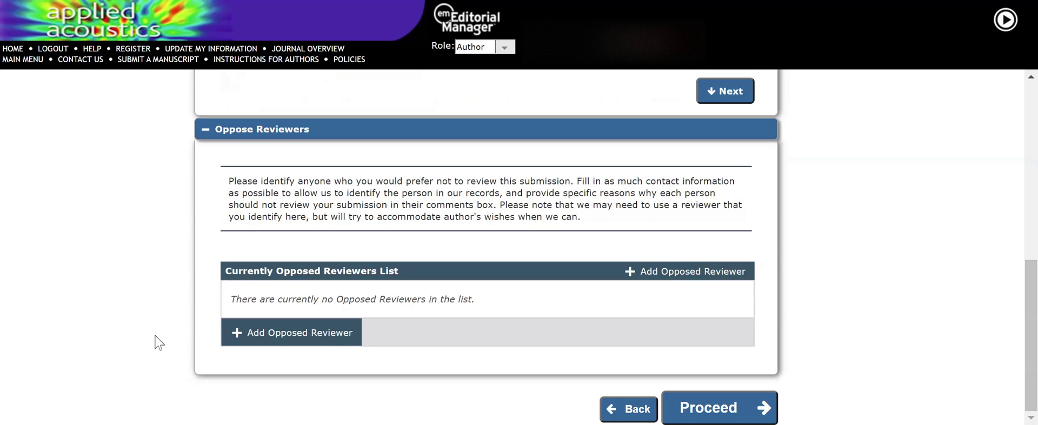
left_click(708, 410)
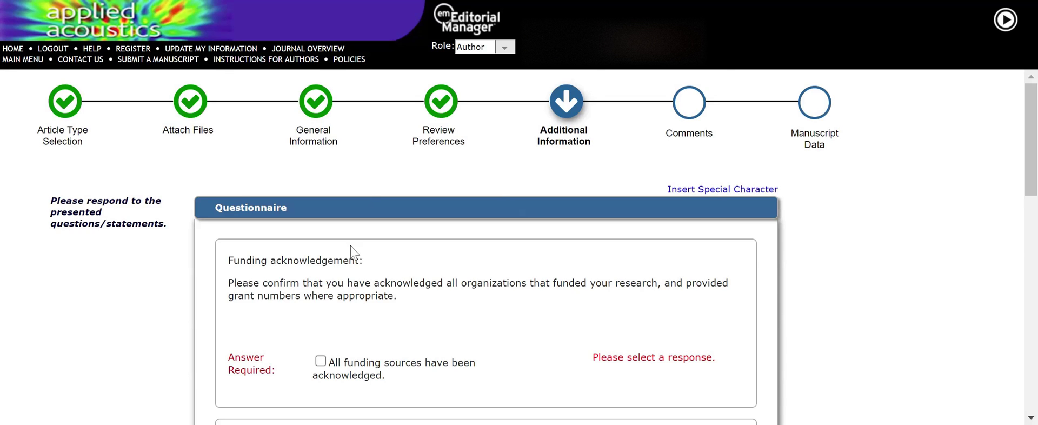
- Tick the funding acknowledgement and answer Yes to the Dual Publication question
scroll(341, 276, "down", 5)
scroll(342, 276, "up", 2)
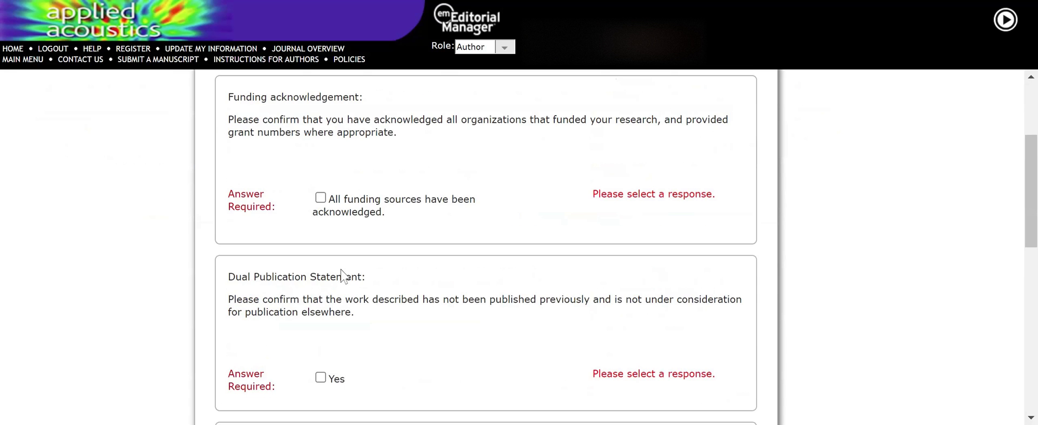
left_click(321, 198)
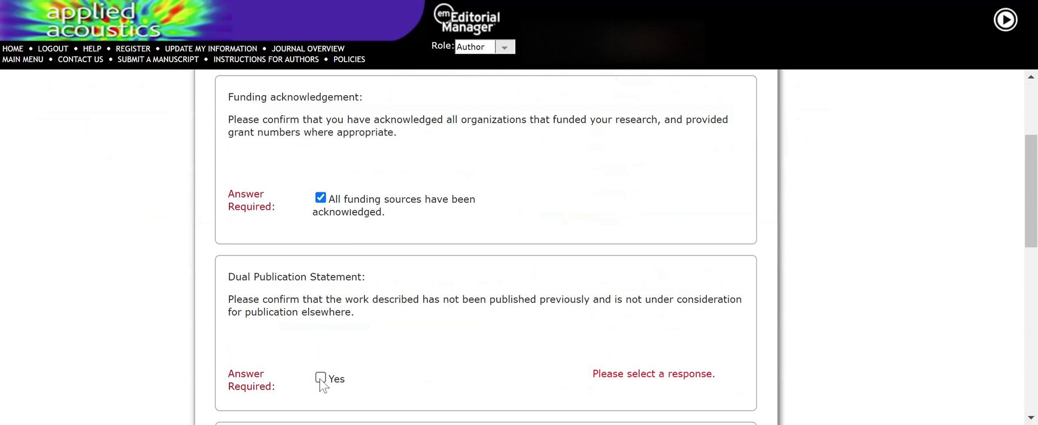
scroll(332, 346, "down", 3)
left_click(321, 215)
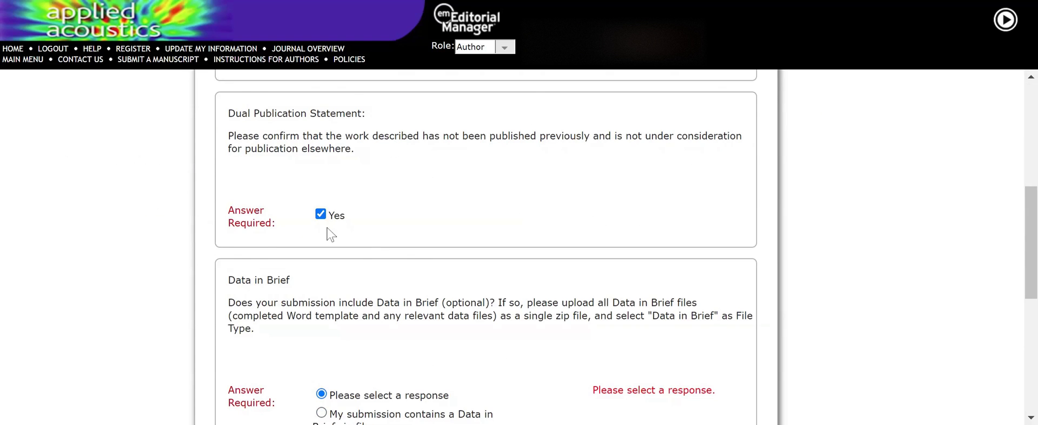
- Choose 'does not include' for both Data in Brief and MethodsX
scroll(376, 270, "down", 5)
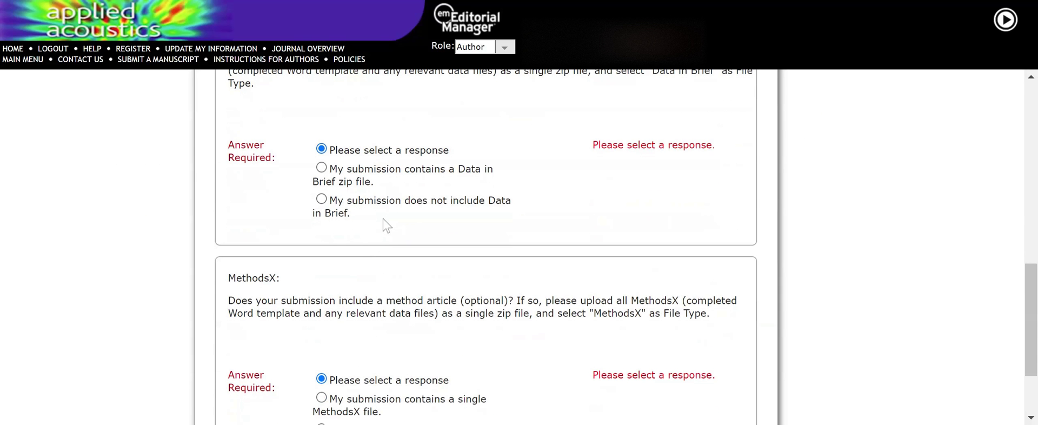
left_click(321, 200)
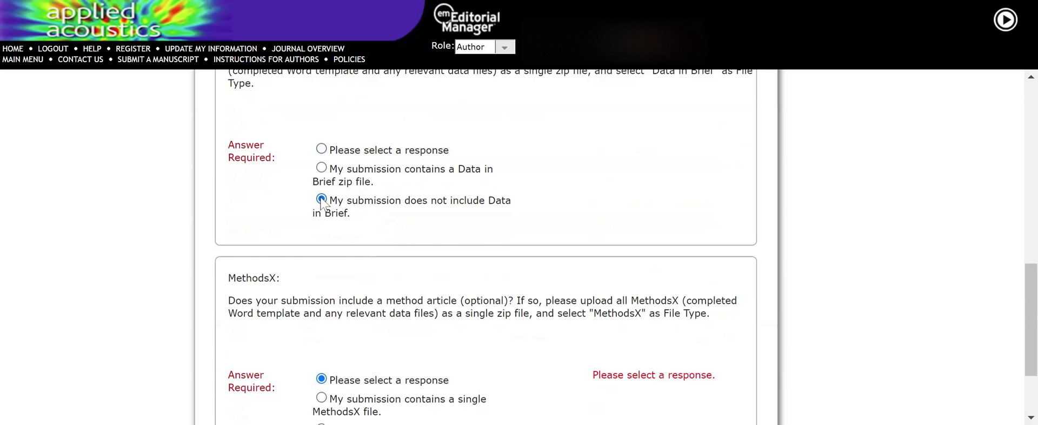
scroll(434, 232, "down", 2)
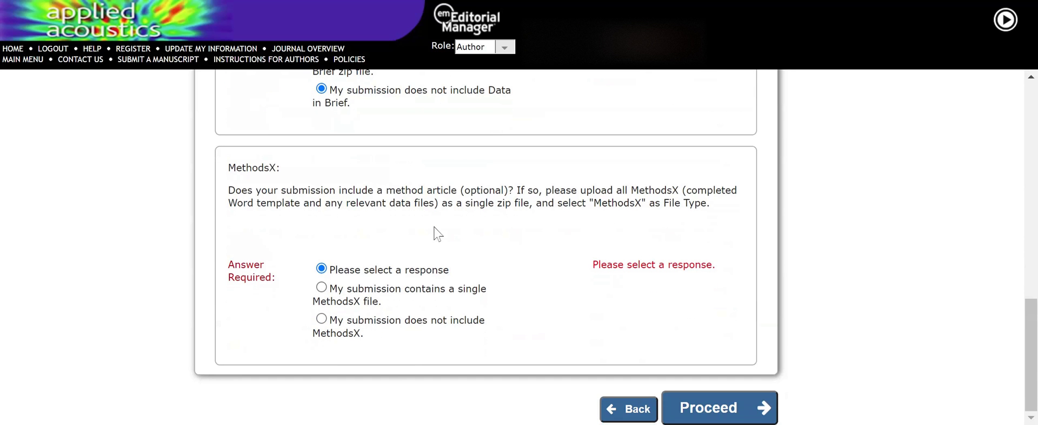
left_click(321, 318)
- Proceed past the questionnaire to the Comments step, leaving comments blank
left_click(690, 408)
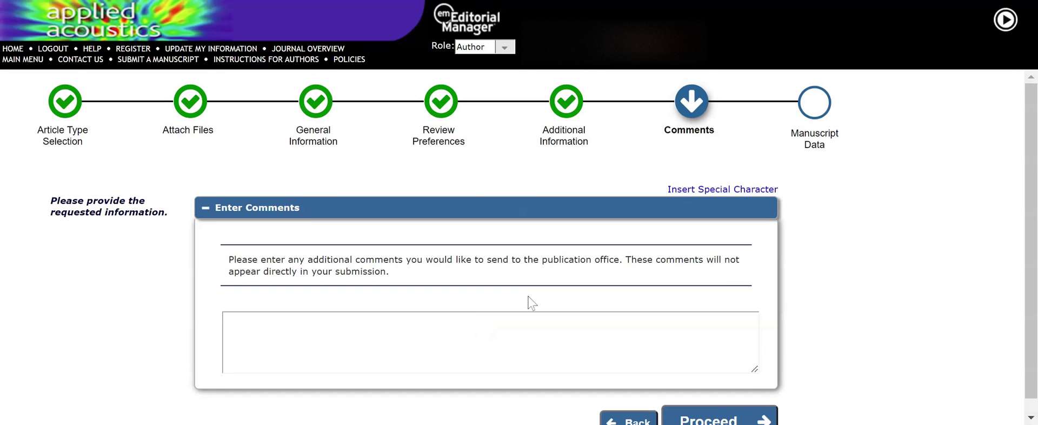
scroll(528, 298, "down", 1)
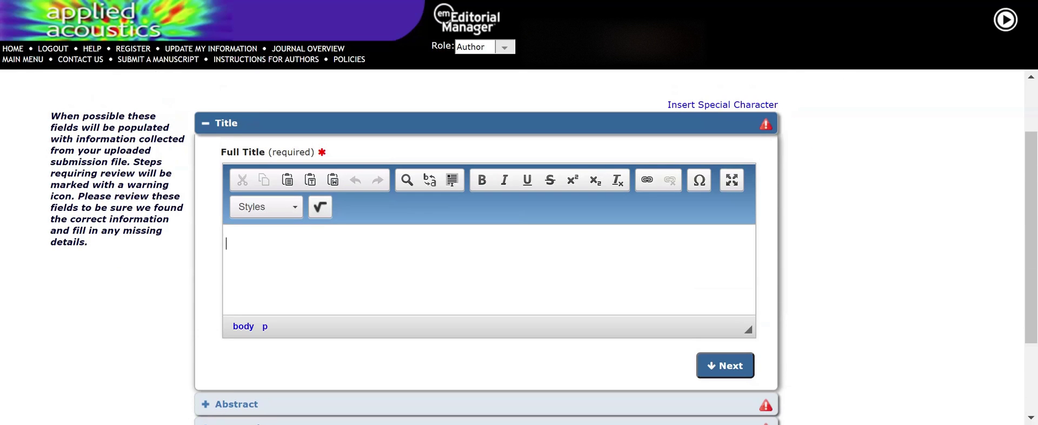
- Enter a placeholder full title and abstract for the manuscript
type("dkjsafkjsdgkjdsghkjdsfd")
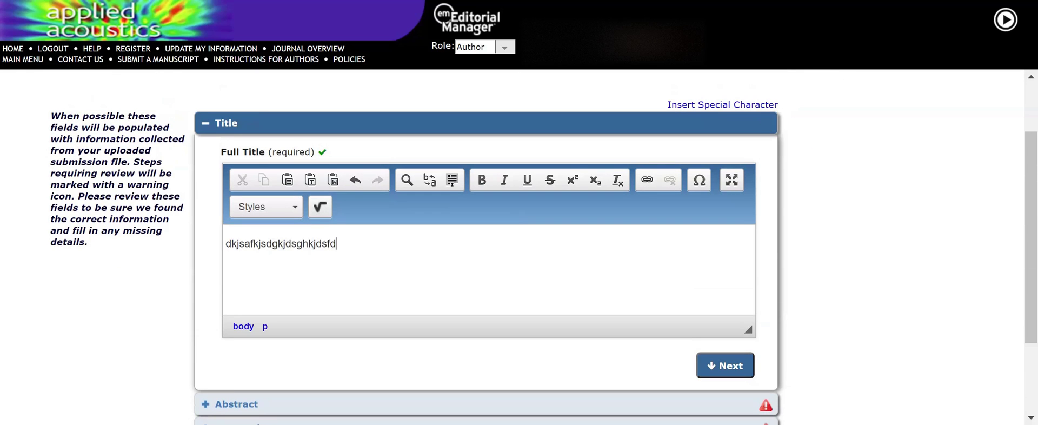
left_click(259, 404)
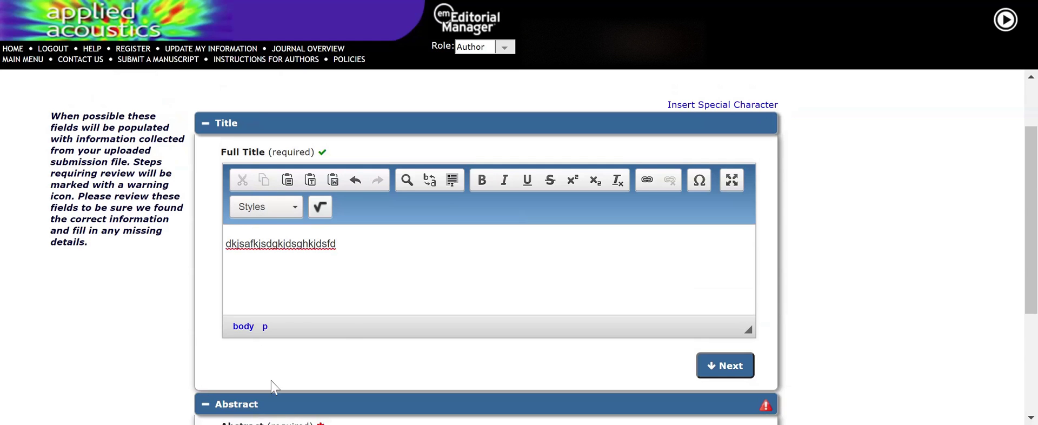
type("dfdsgfdsagfdh")
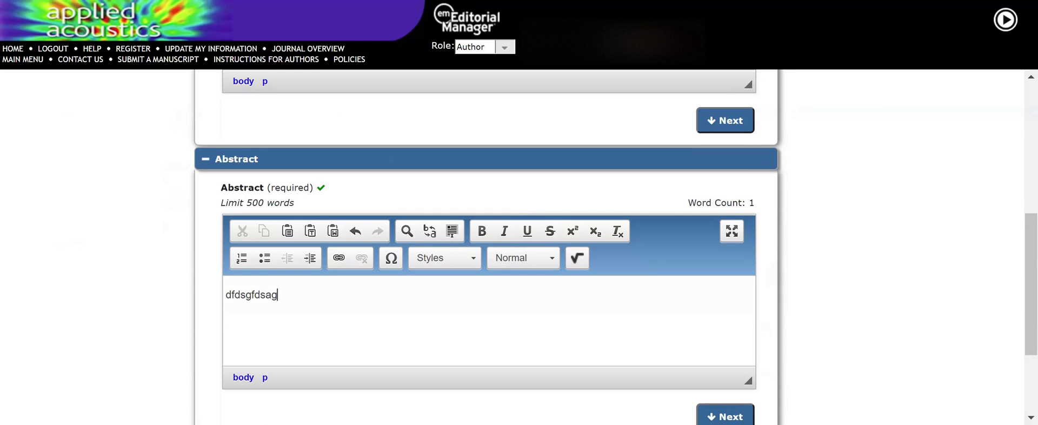
type("fdhfdhgfdgfdgfd")
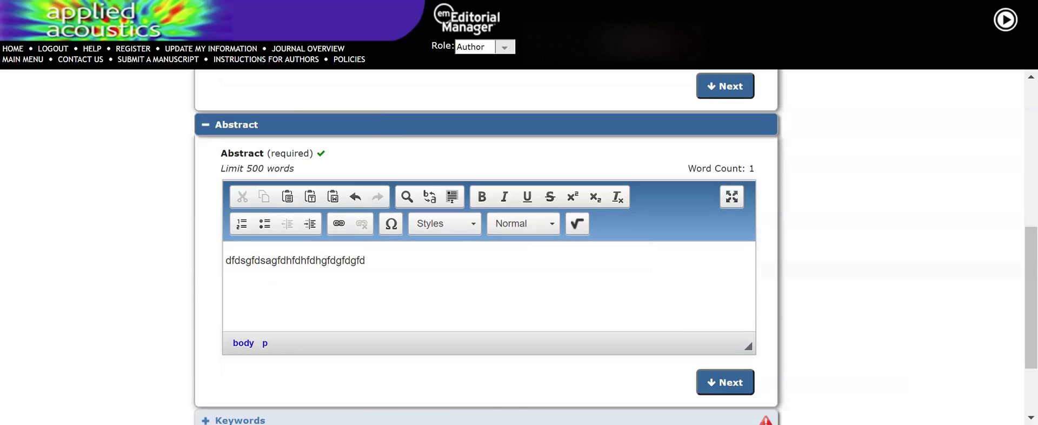
- Enter keywords 'fds; fff; rtret; safsaf; sfsf; arerey;' in the Keywords box
scroll(602, 301, "down", 2)
left_click(287, 309)
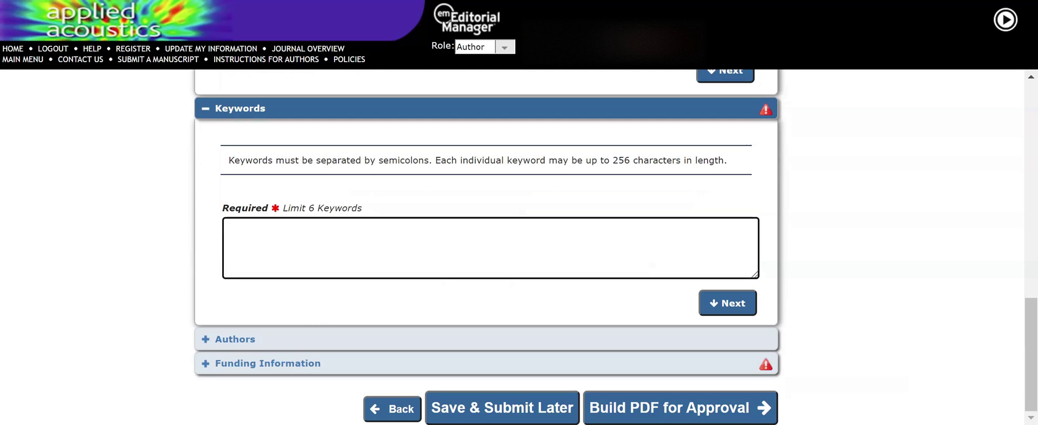
type("fds")
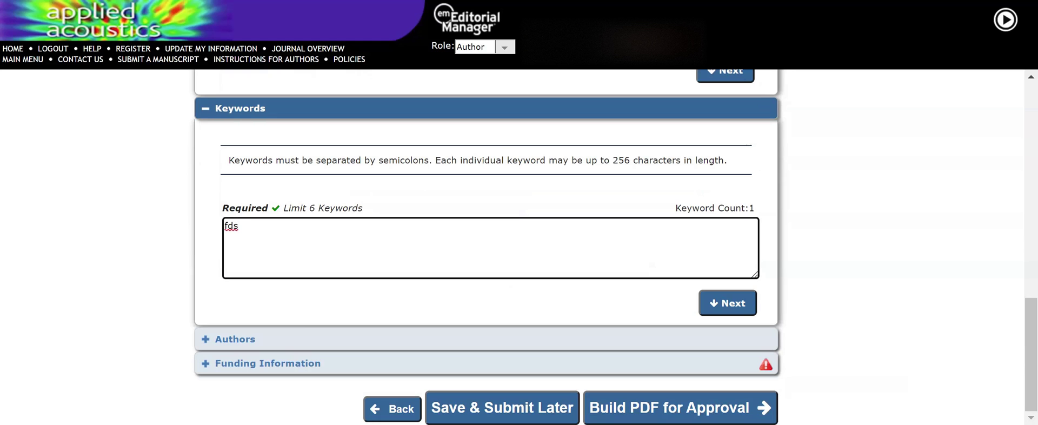
type("; fff; ")
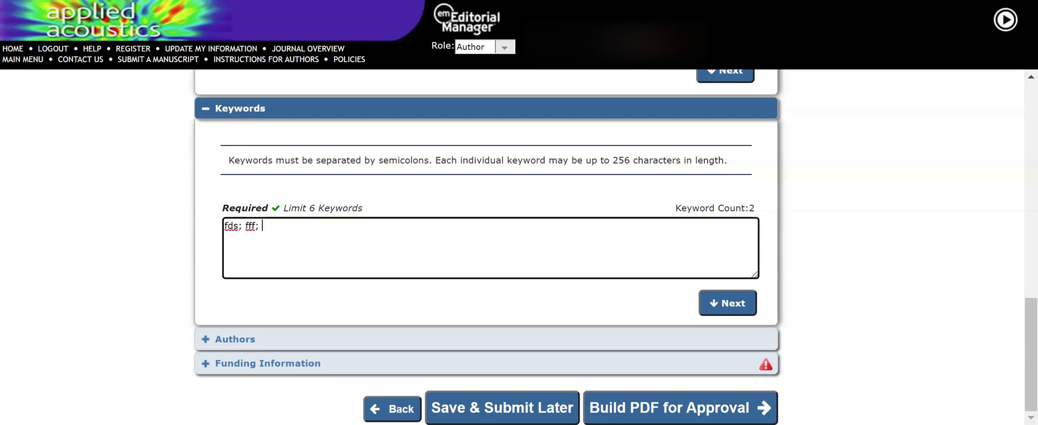
type("rtret; safsaf; sfsf")
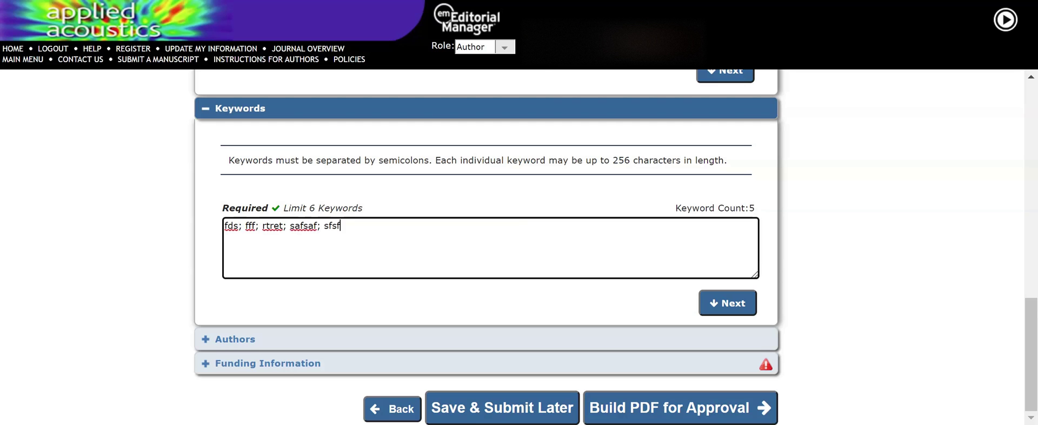
type("; arerey;")
- In Authors, mark Funding Information as 'Funding information is not available.'
left_click(264, 342)
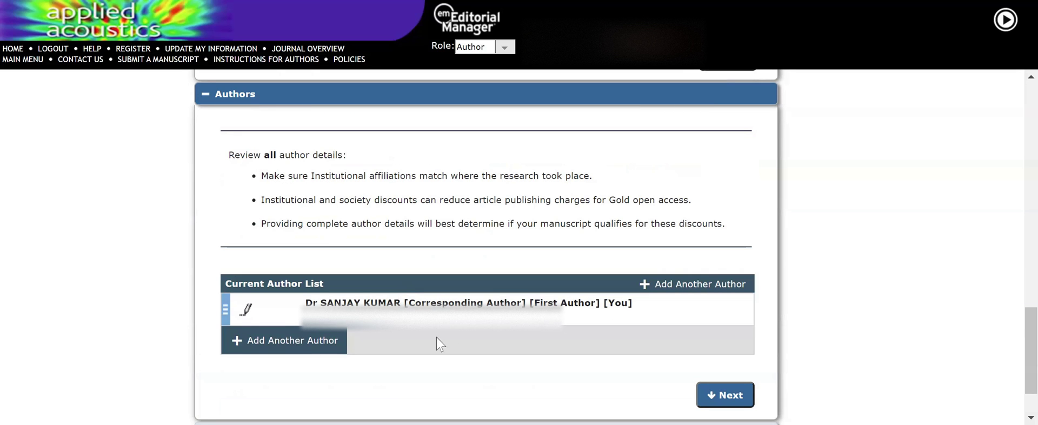
scroll(436, 345, "down", 2)
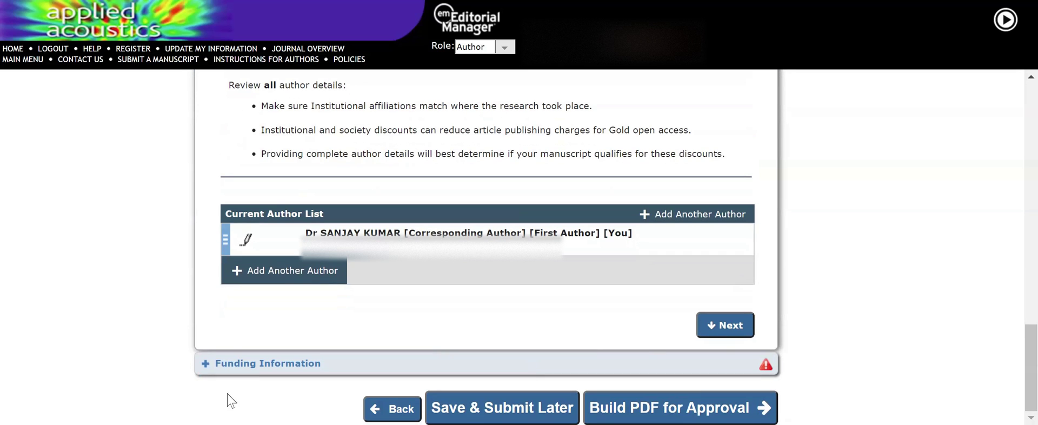
left_click(229, 371)
scroll(216, 357, "down", 6)
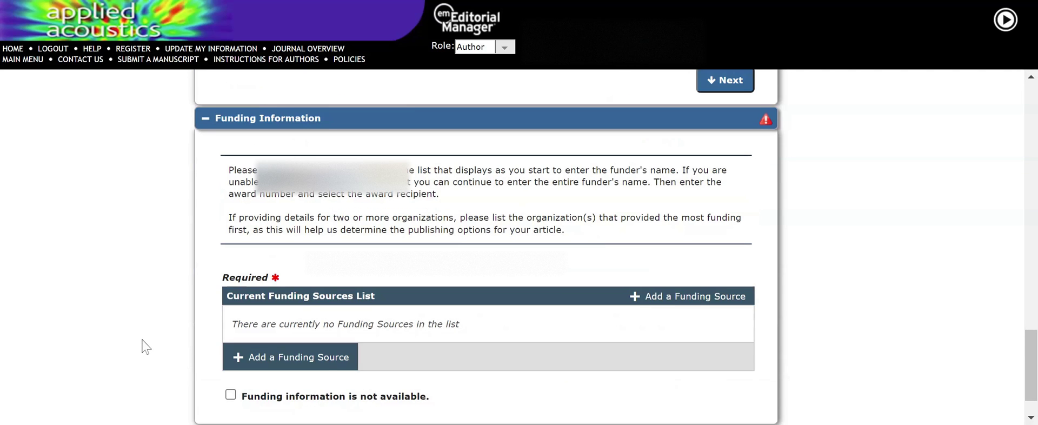
left_click(231, 345)
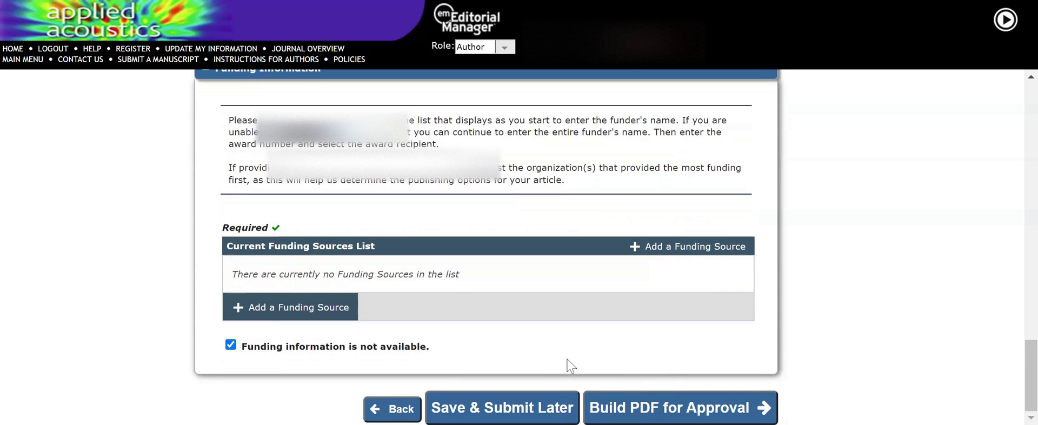
scroll(725, 283, "up", 7)
scroll(614, 287, "down", 7)
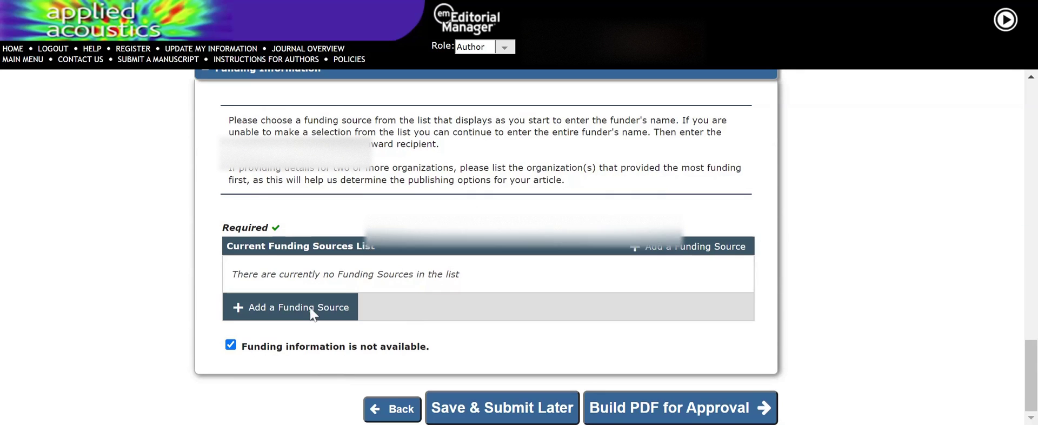
scroll(540, 274, "up", 15)
scroll(541, 276, "down", 6)
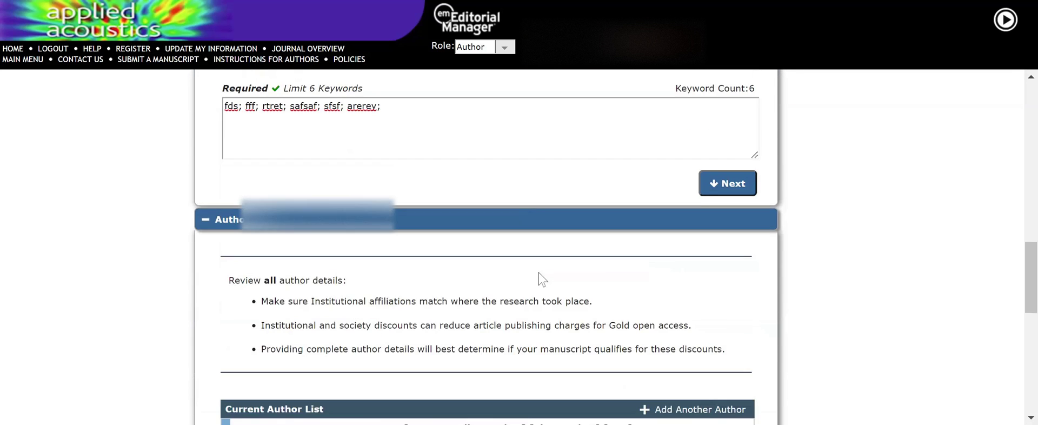
scroll(540, 279, "down", 9)
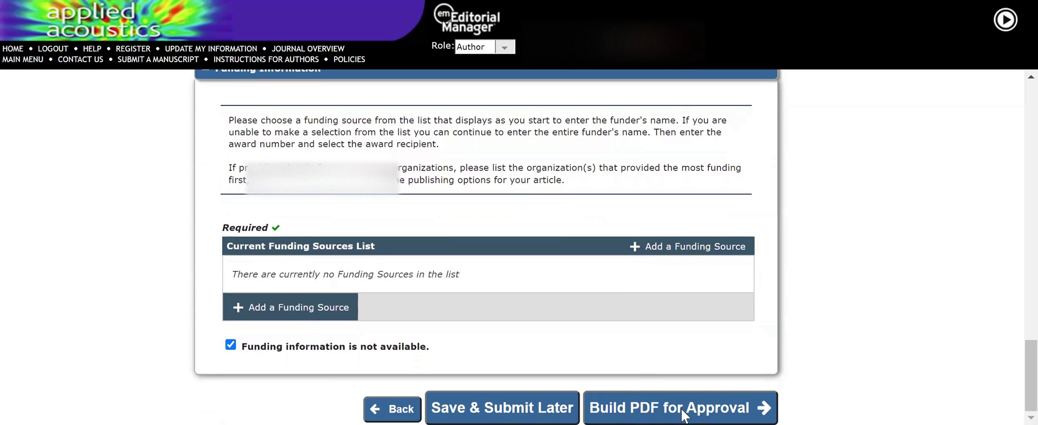
scroll(382, 281, "up", 5)
- Check the corresponding author's details, then start Build PDF for Approval
left_click(247, 192)
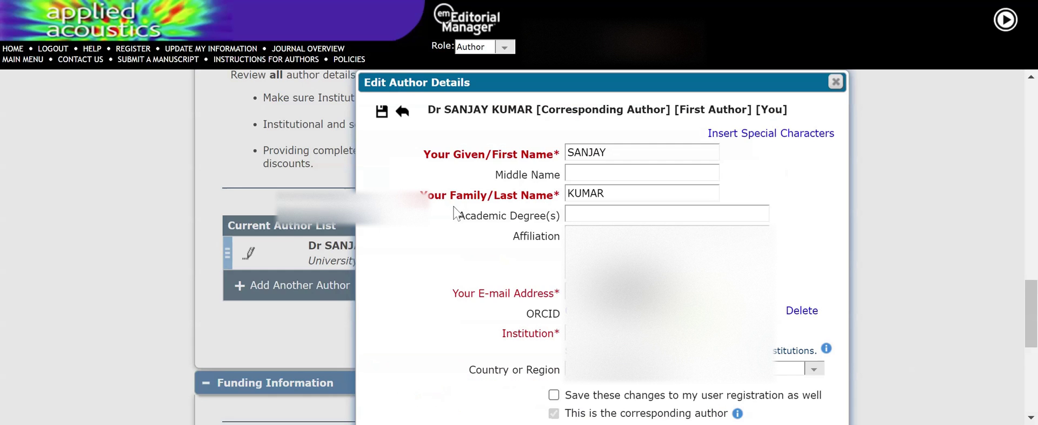
scroll(496, 276, "down", 2)
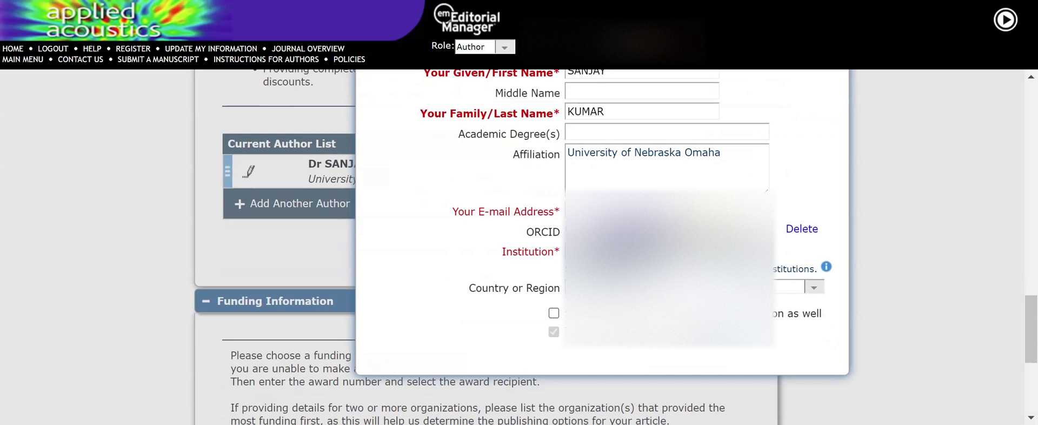
scroll(519, 247, "up", 8)
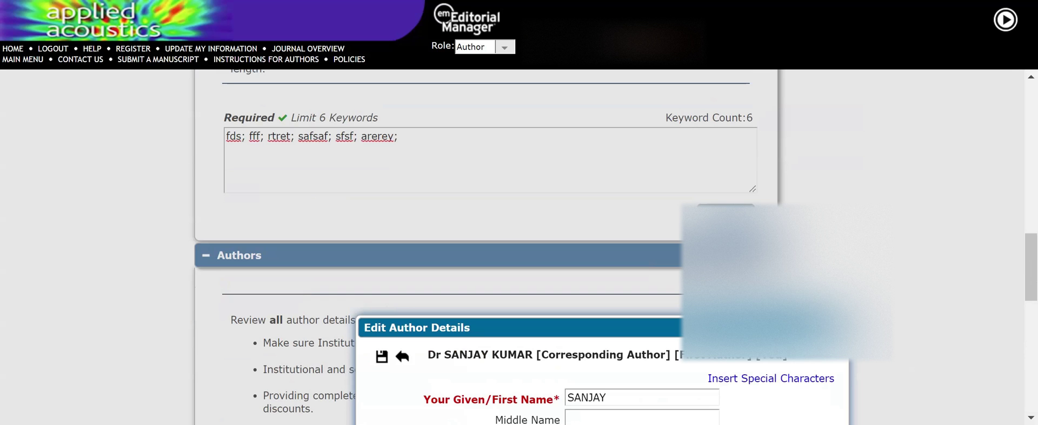
scroll(614, 337, "down", 12)
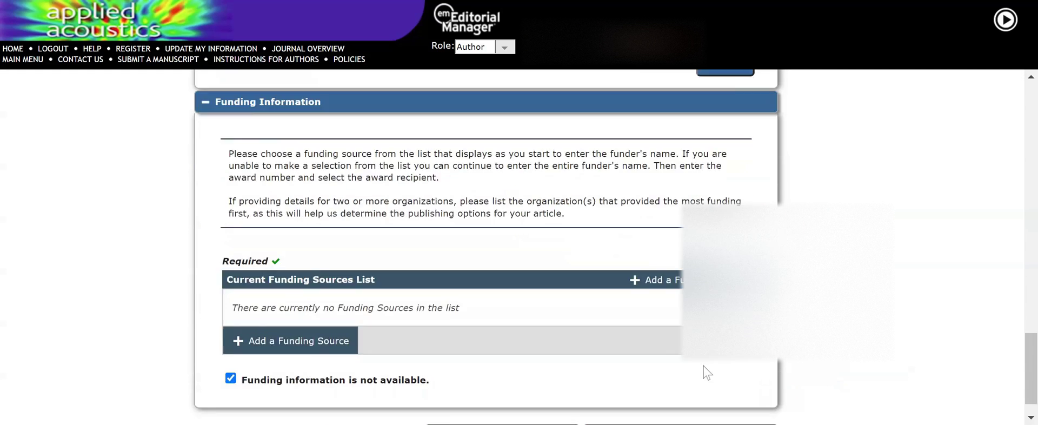
left_click(623, 405)
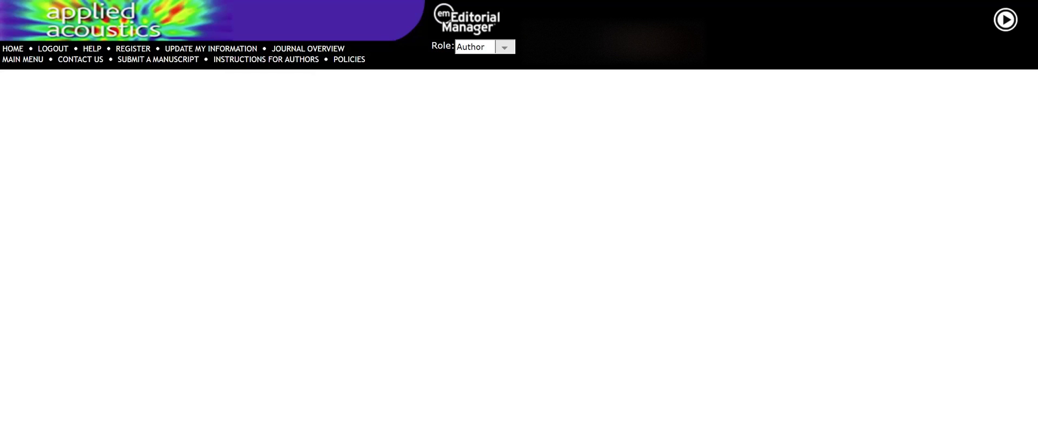
- Confirm the Elsevier Publishing Options and go to Submissions Waiting for Approval by Author
left_click(466, 243)
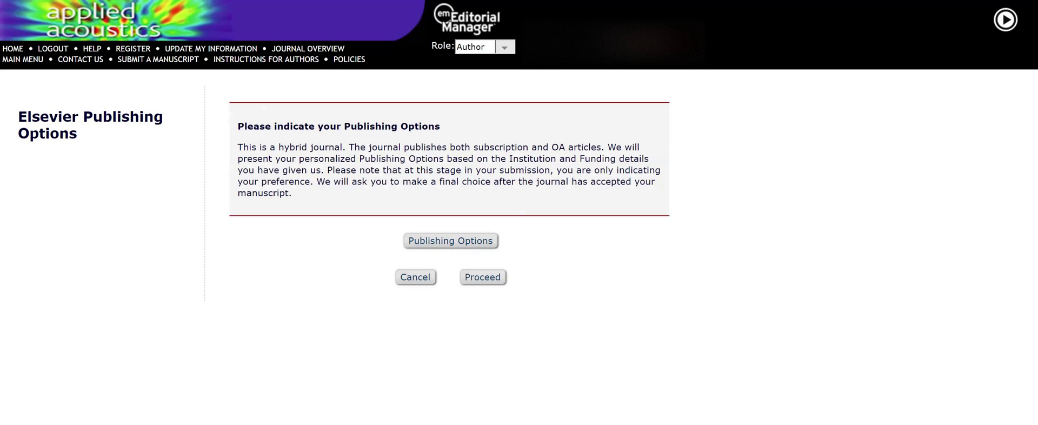
left_click(482, 278)
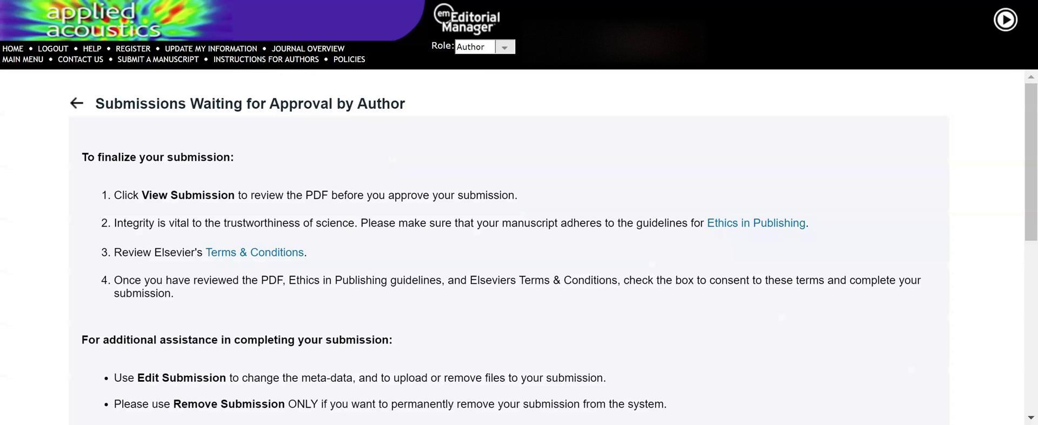
- Tick 'I accept' for the Ethics in Publishing guidelines and Elsevier Terms & Conditions on the submission's row
scroll(482, 286, "down", 9)
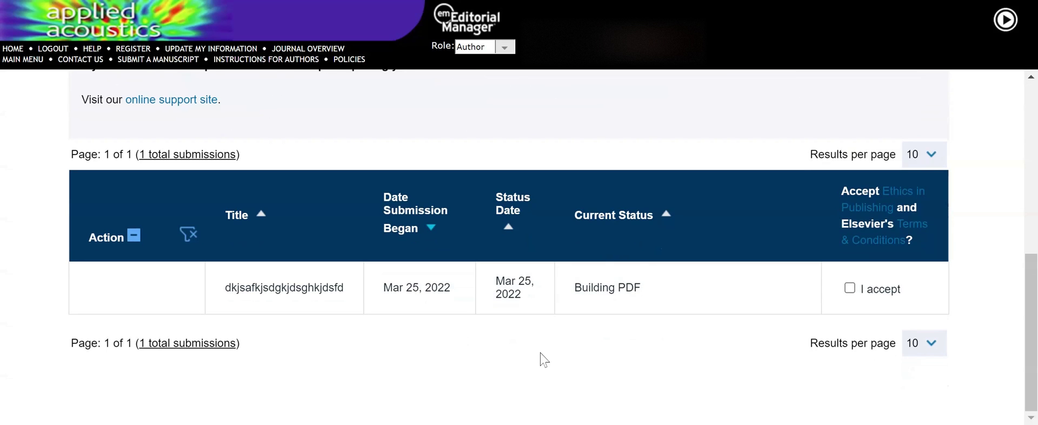
scroll(539, 353, "up", 1)
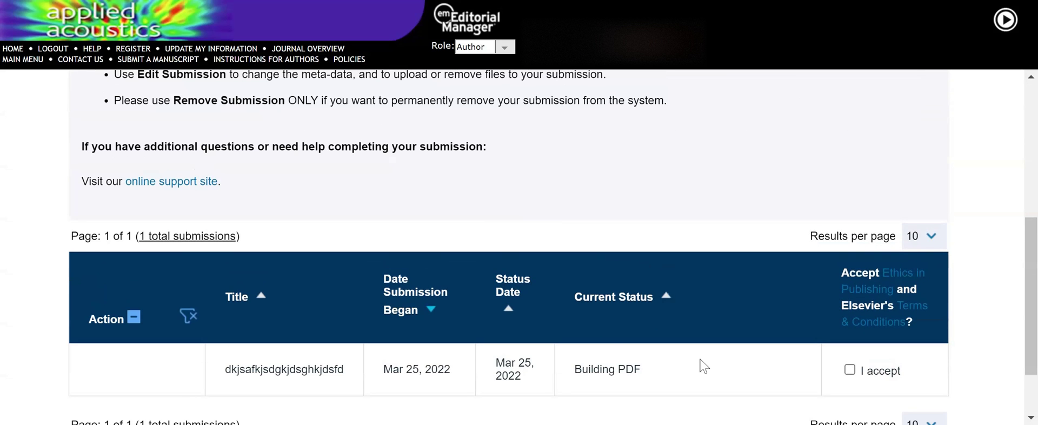
scroll(703, 366, "down", 1)
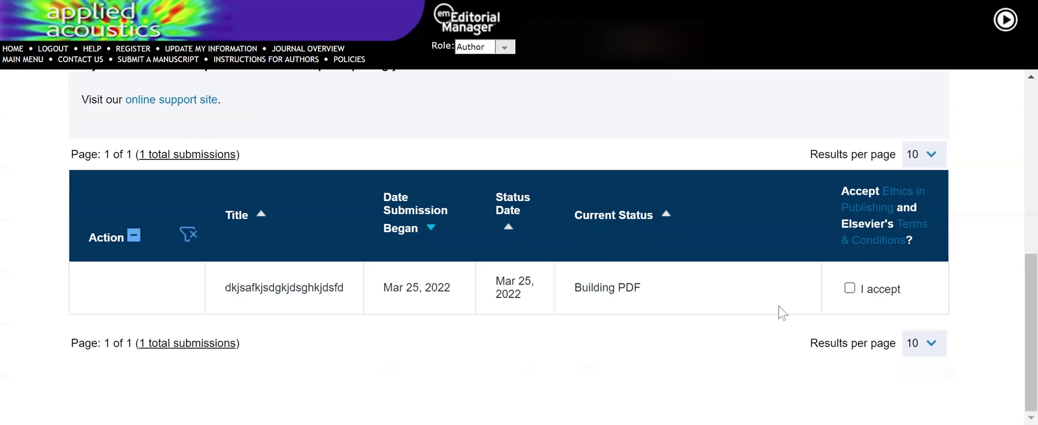
left_click(849, 289)
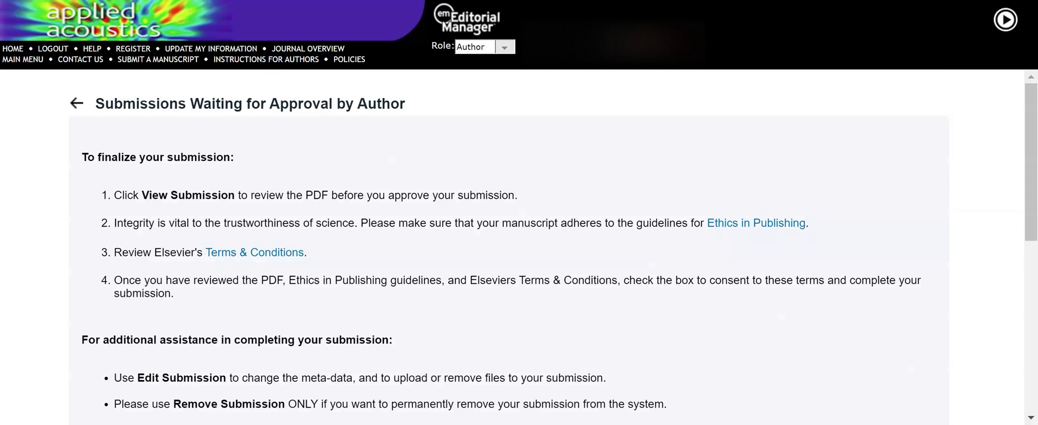
scroll(465, 332, "down", 5)
scroll(466, 332, "down", 2)
- View the built submission PDF, then return to the submission row showing Needs Approval
scroll(670, 287, "down", 10)
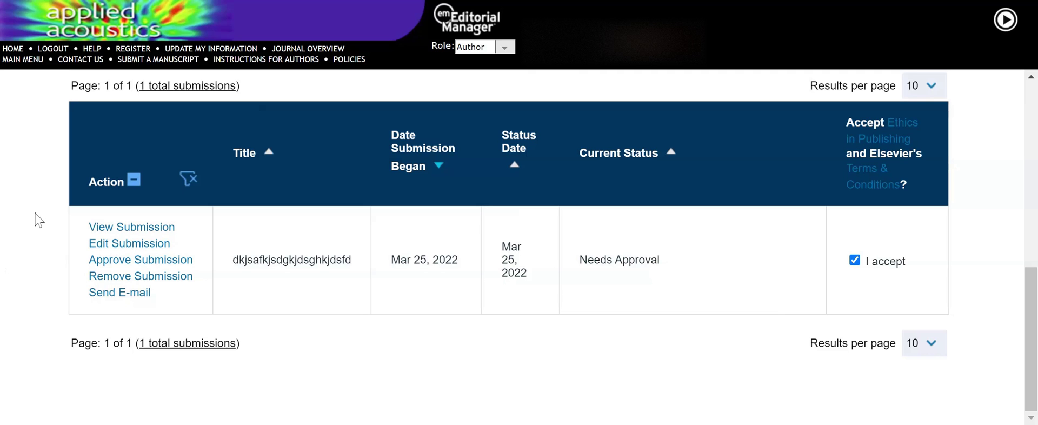
left_click(140, 232)
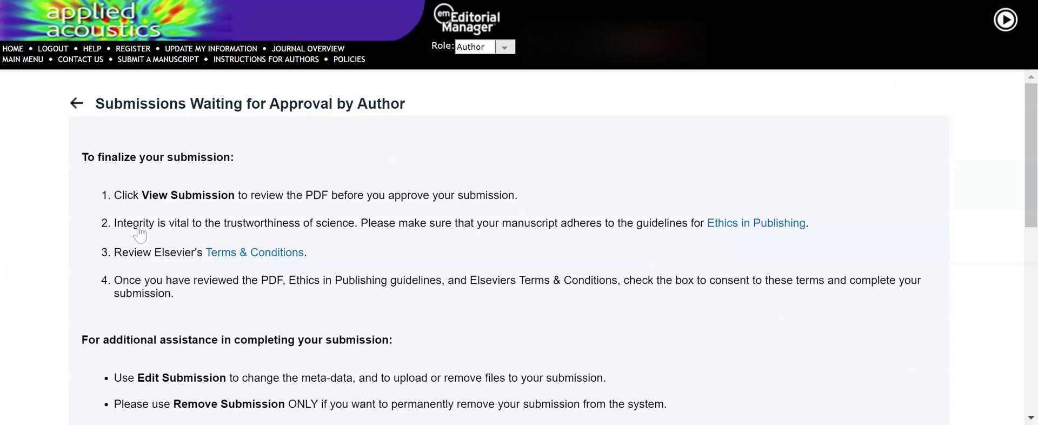
scroll(508, 243, "down", 5)
scroll(372, 228, "down", 3)
scroll(372, 228, "down", 1)
scroll(313, 238, "down", 10)
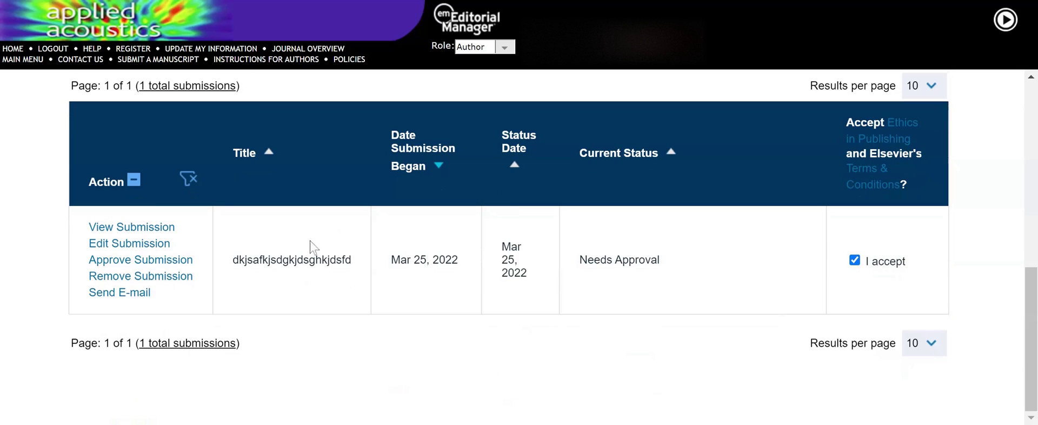